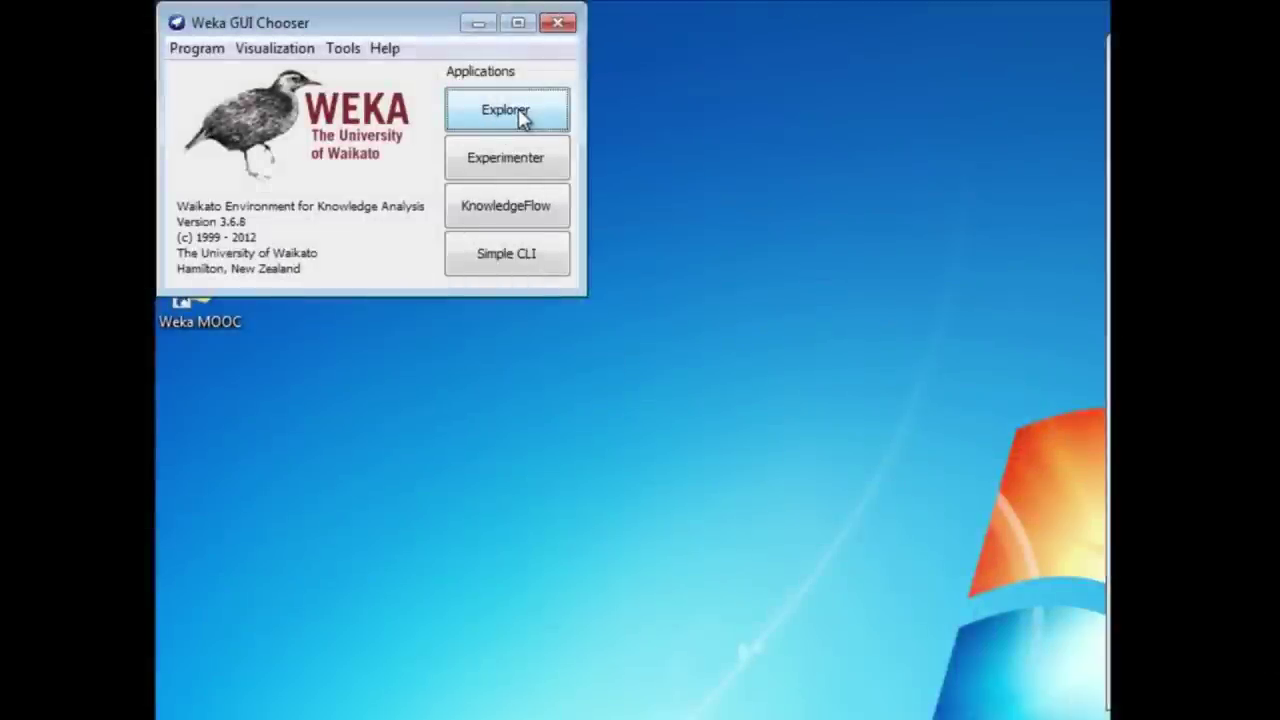
Step: Launch the Explorer and load segment-challenge.arff (1500 instances, 20 attributes) from the Weka datasets folder
left_click(507, 110)
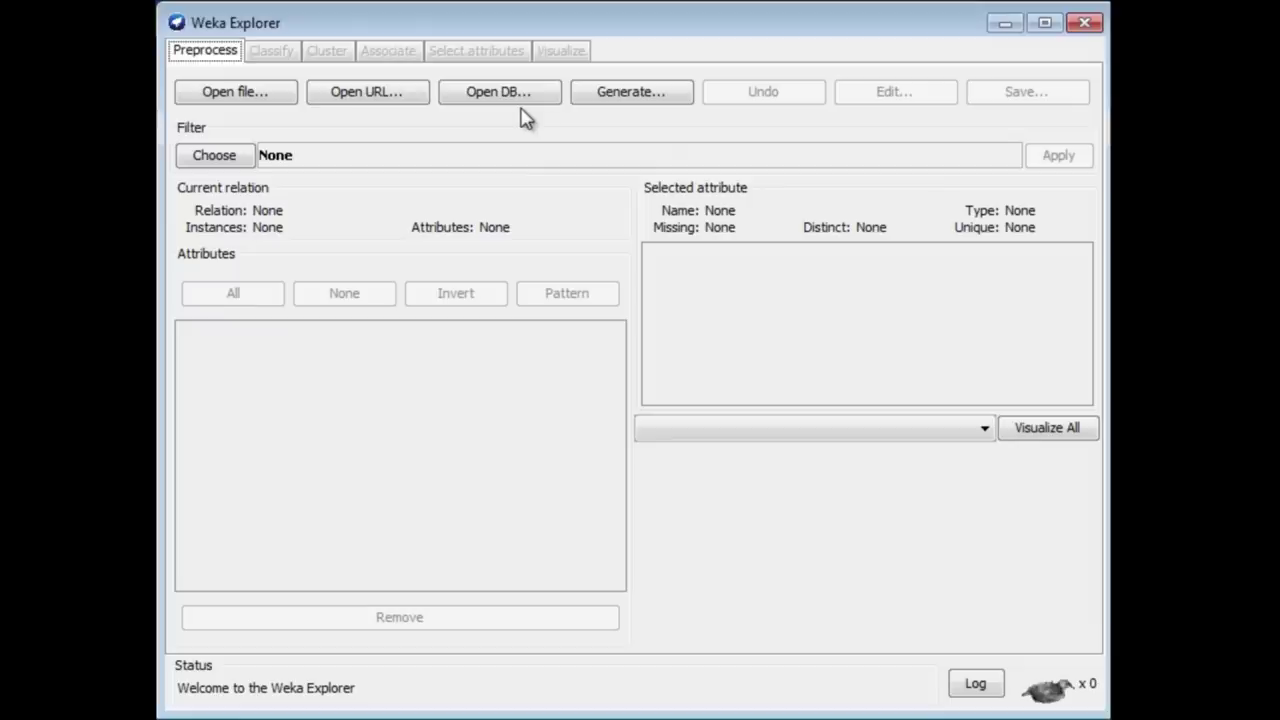
left_click(271, 98)
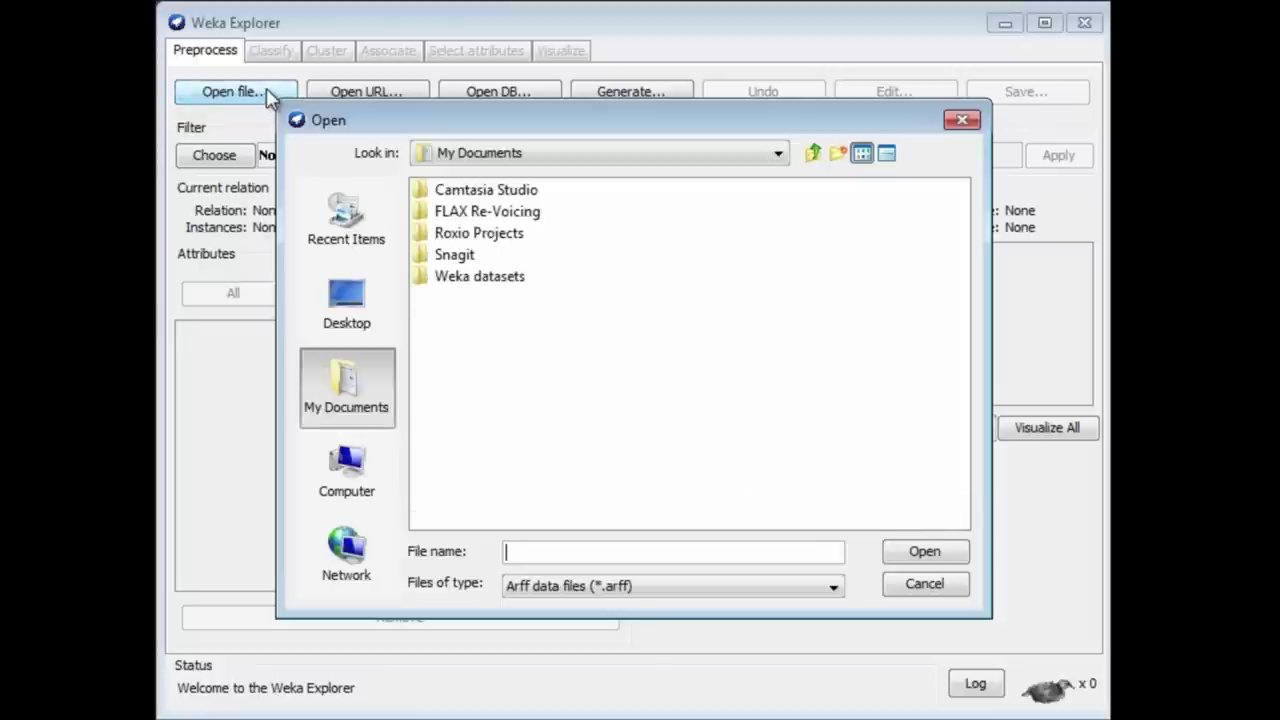
left_click(455, 280)
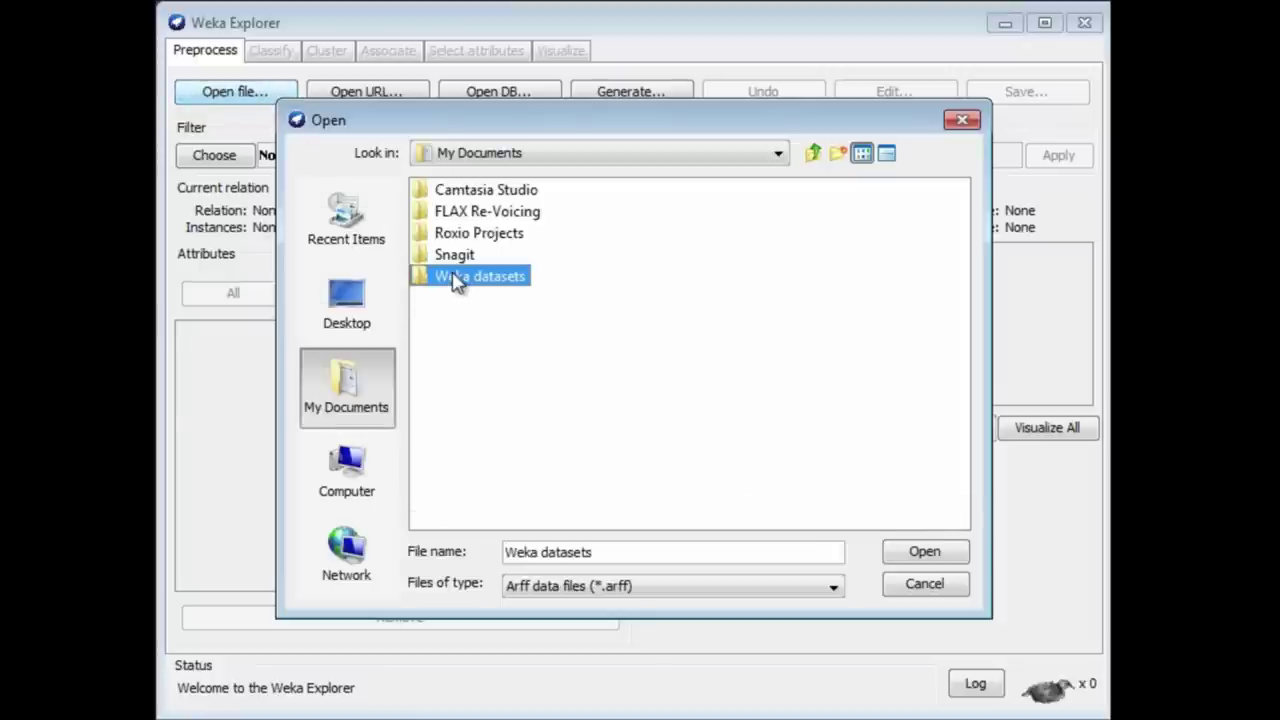
double_click(455, 280)
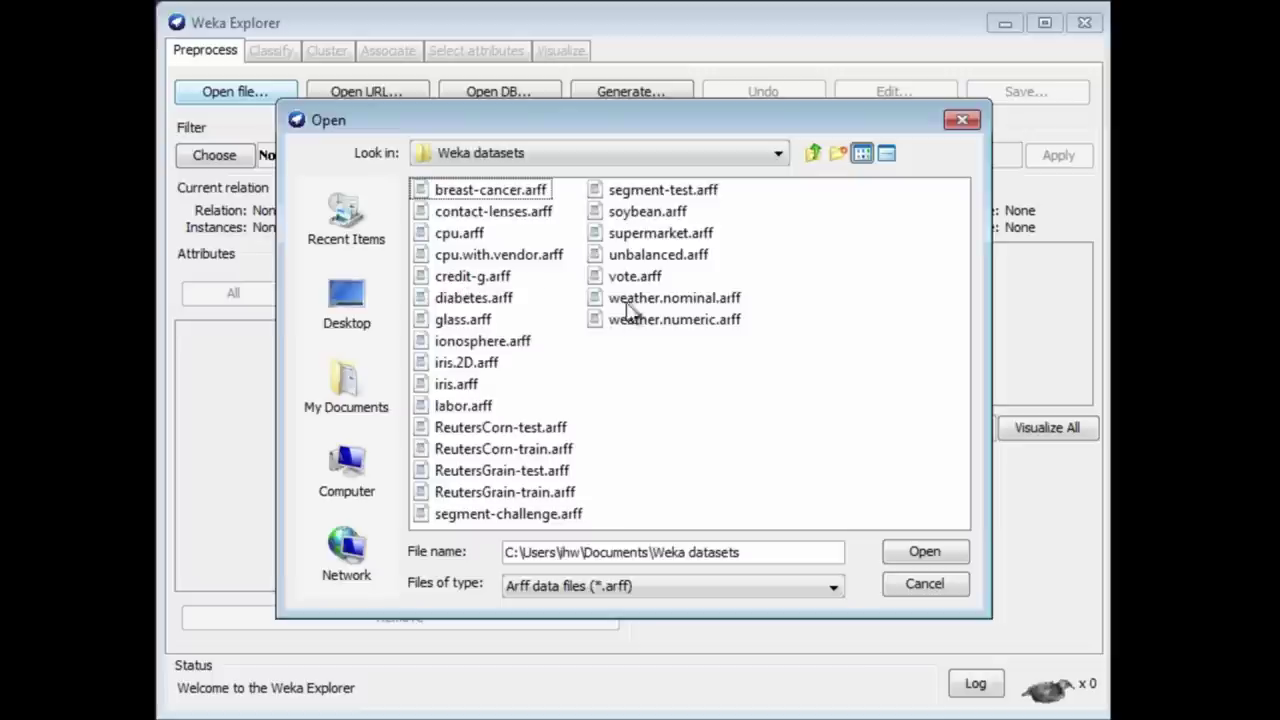
left_click(535, 514)
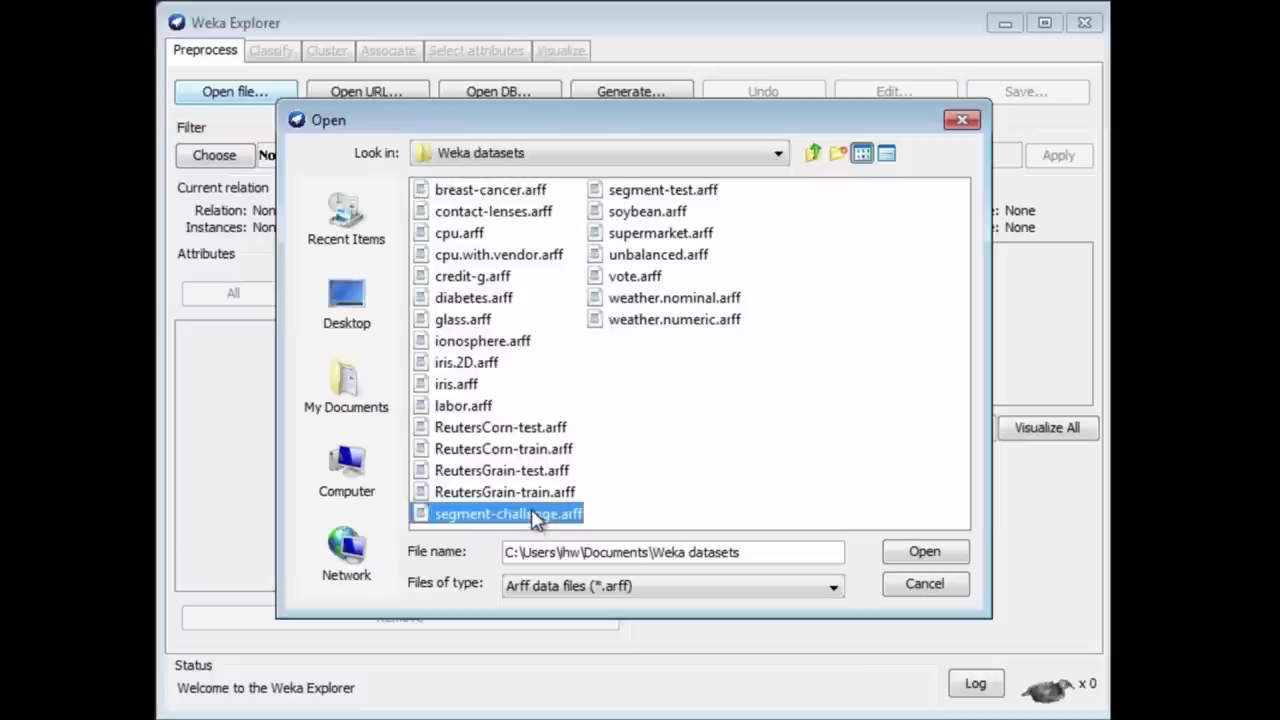
left_click(924, 552)
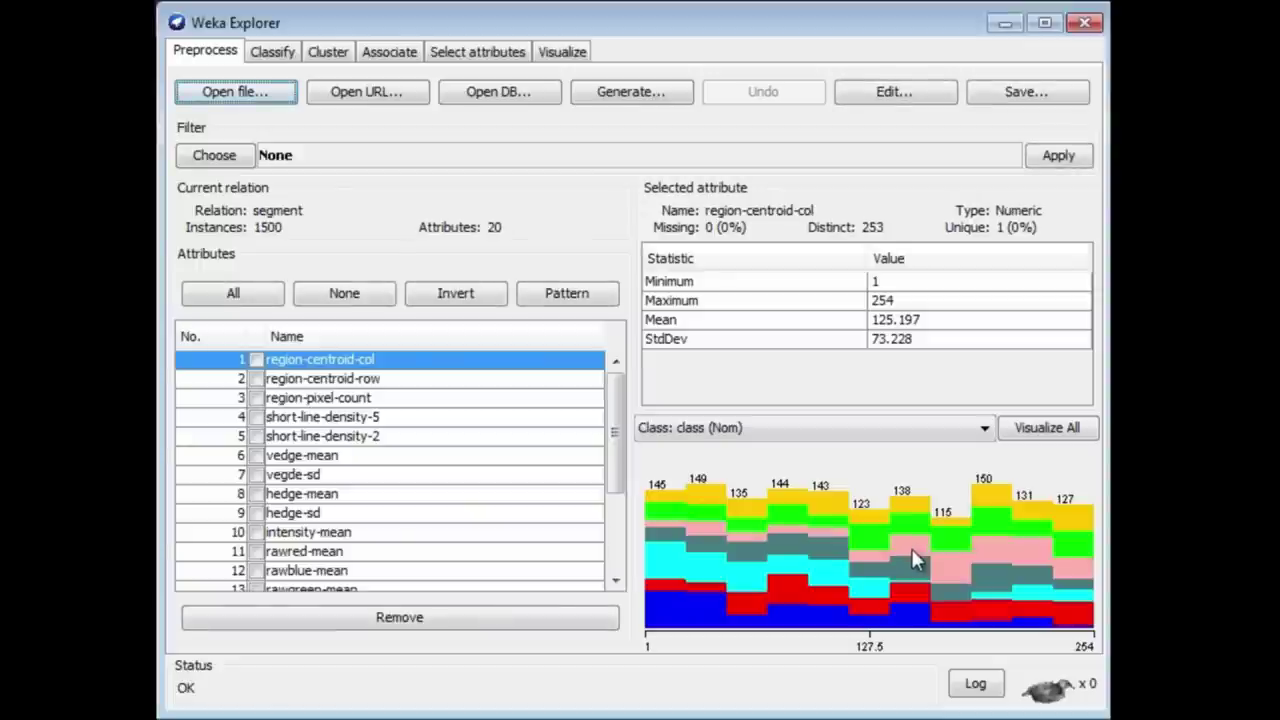
Step: Inspect the class attribute's seven label counts, then switch to the Classify panel
mouse_move(908, 547)
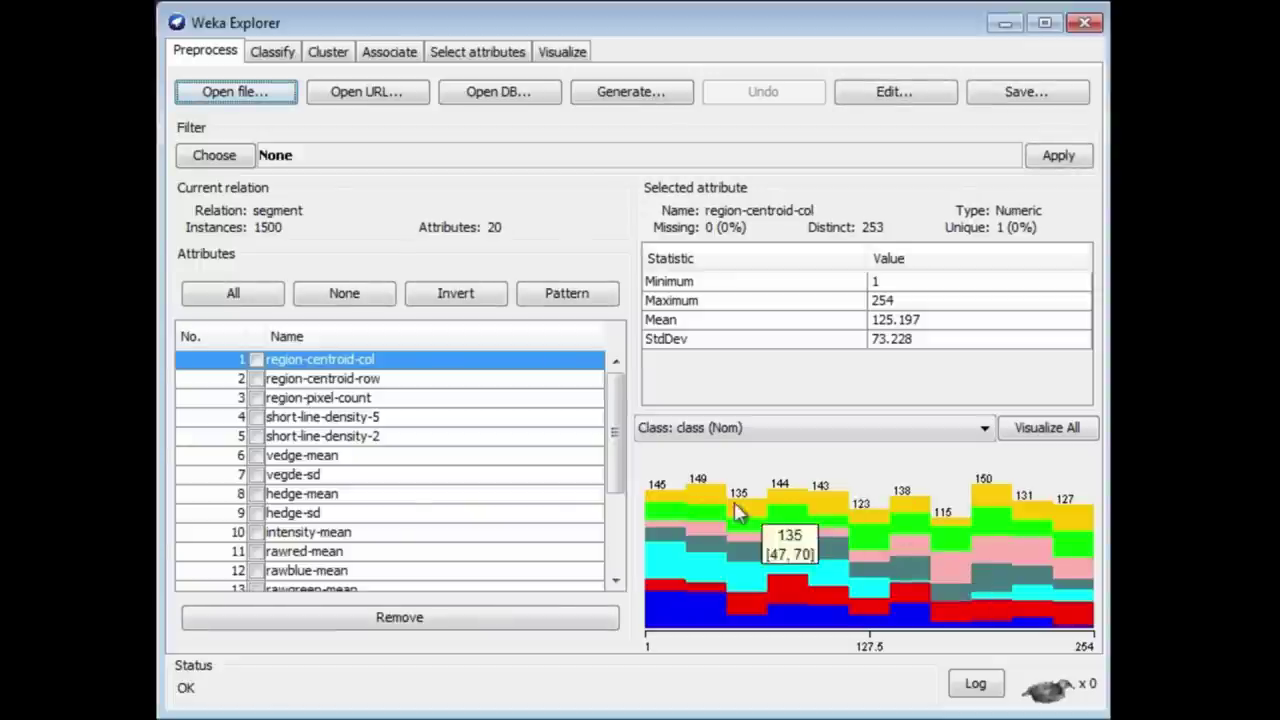
left_click_drag(617, 468, 618, 575)
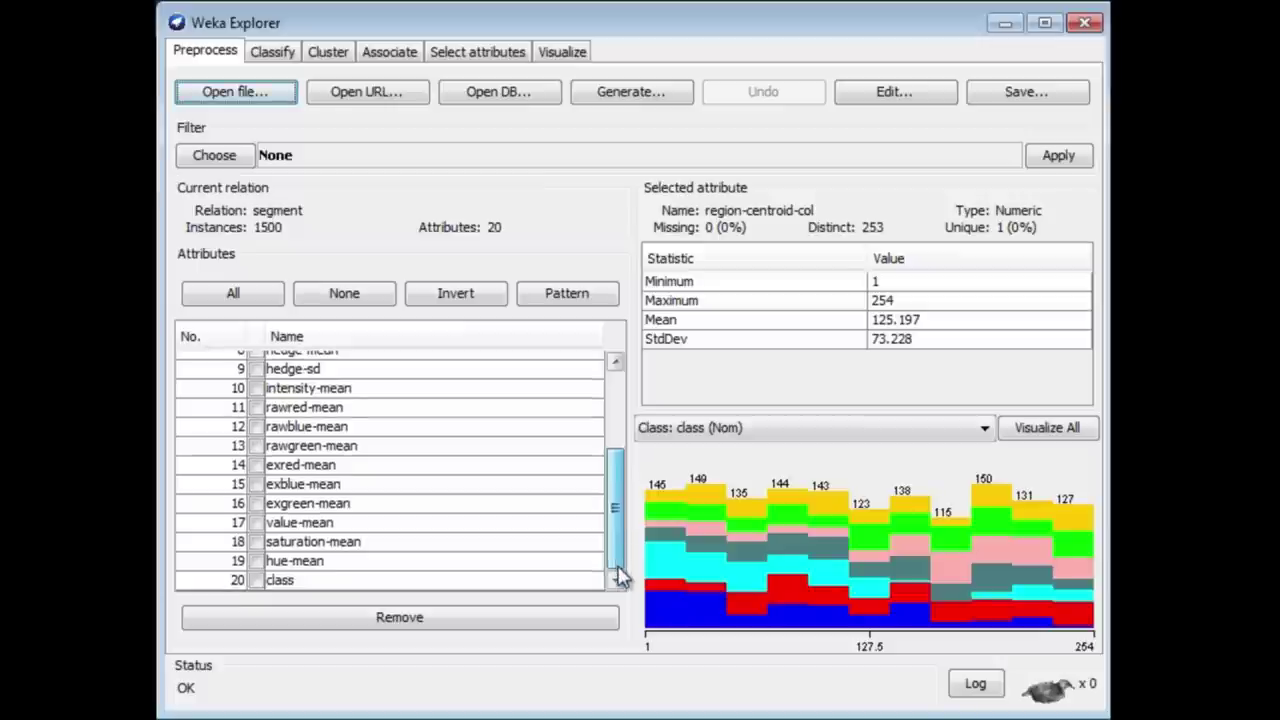
left_click(300, 585)
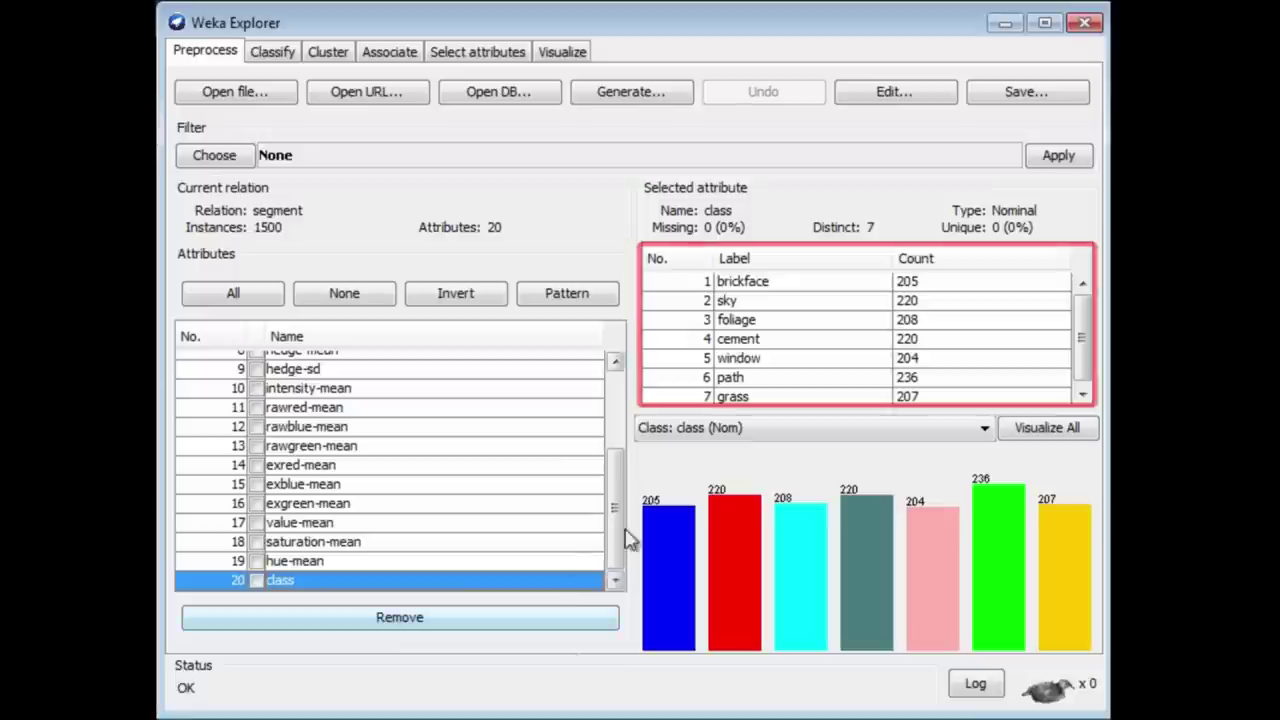
left_click_drag(612, 543, 607, 437)
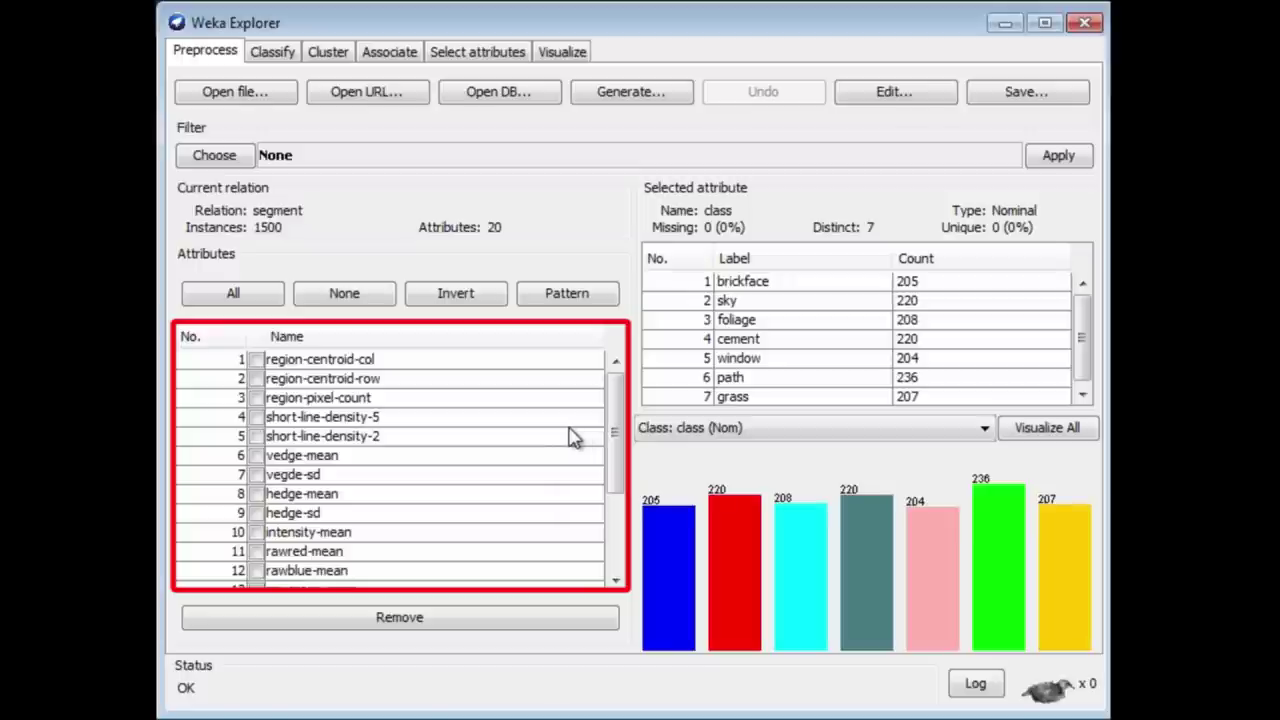
left_click_drag(614, 436, 632, 546)
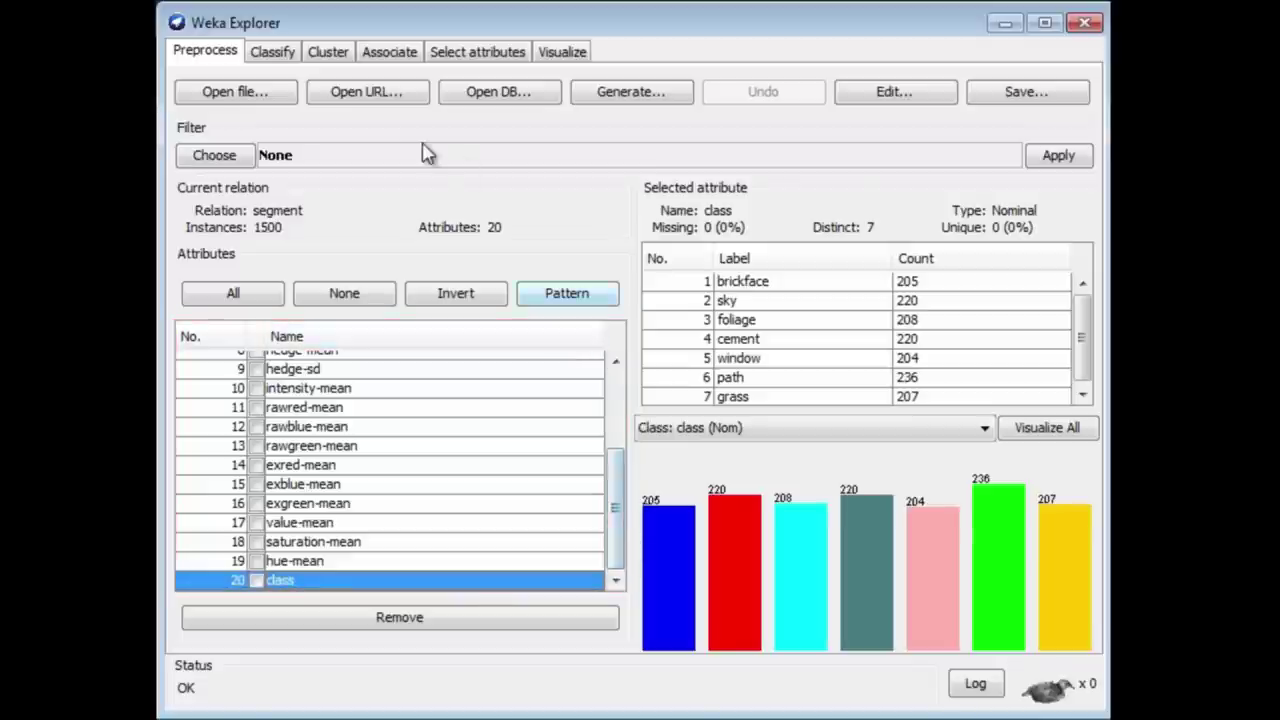
left_click(276, 52)
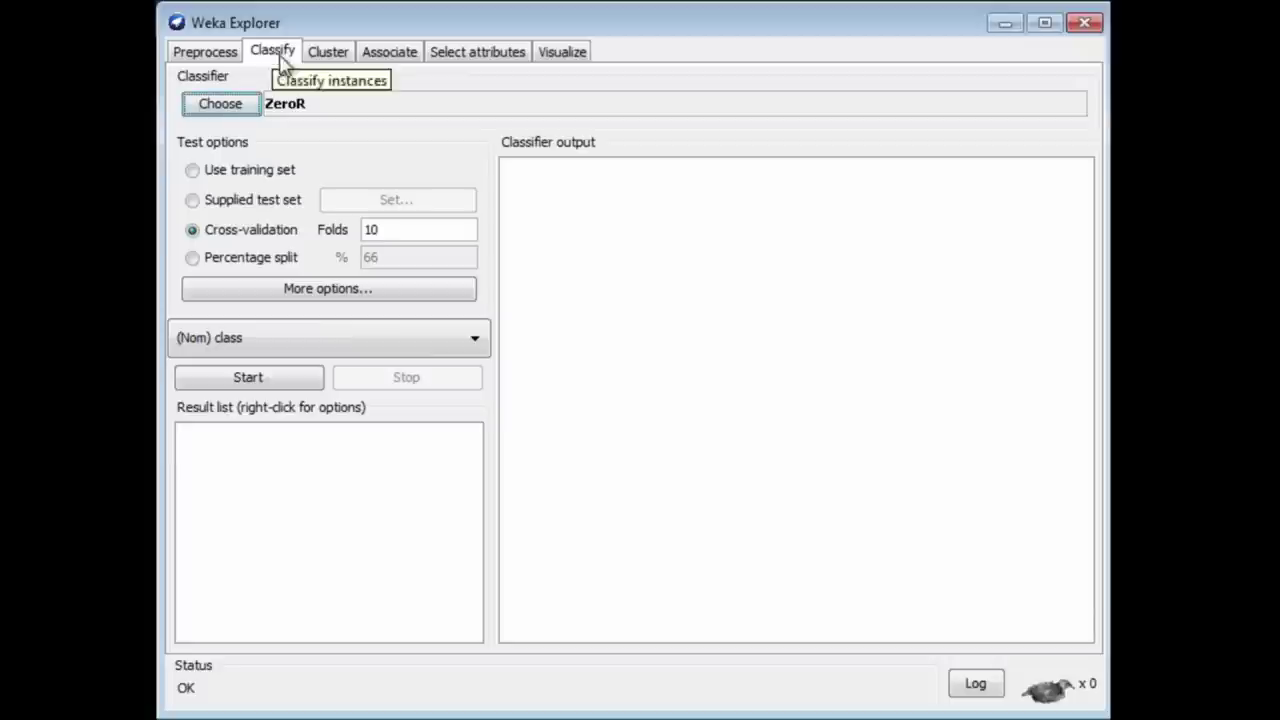
Step: Choose trees > UserClassifier as the classifier and select Supplied test set as the test option
left_click(230, 107)
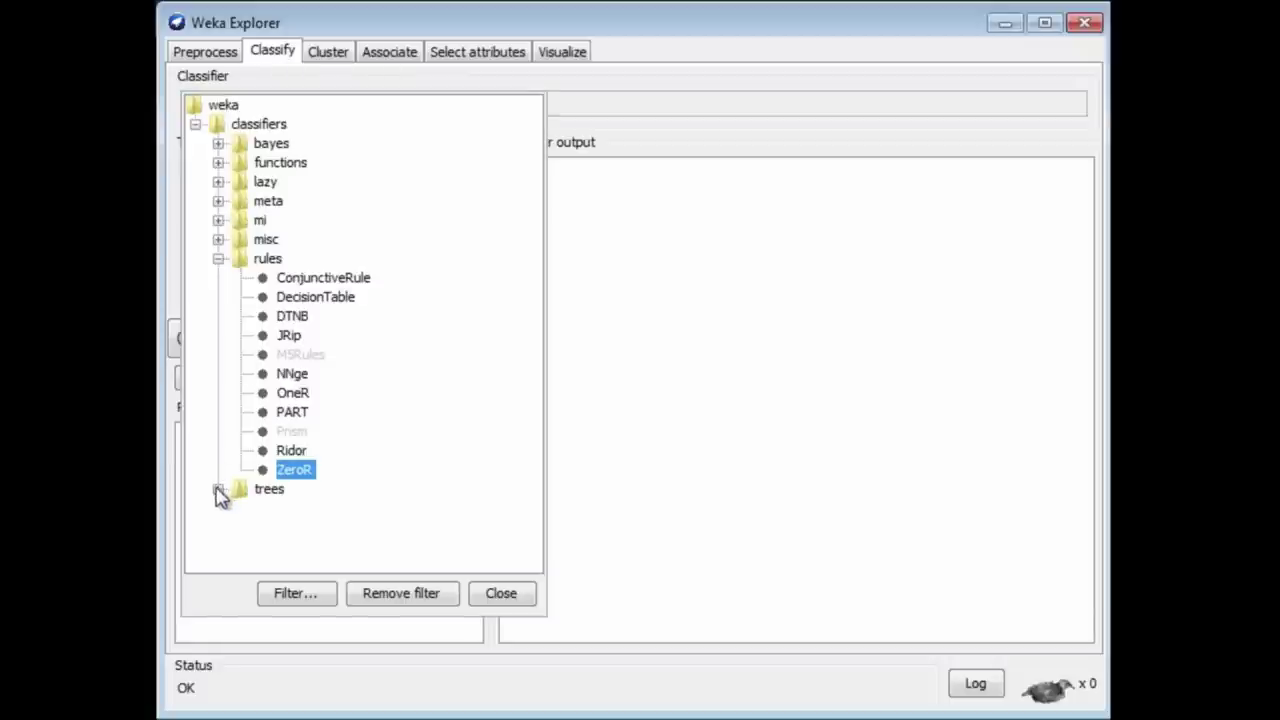
left_click(218, 490)
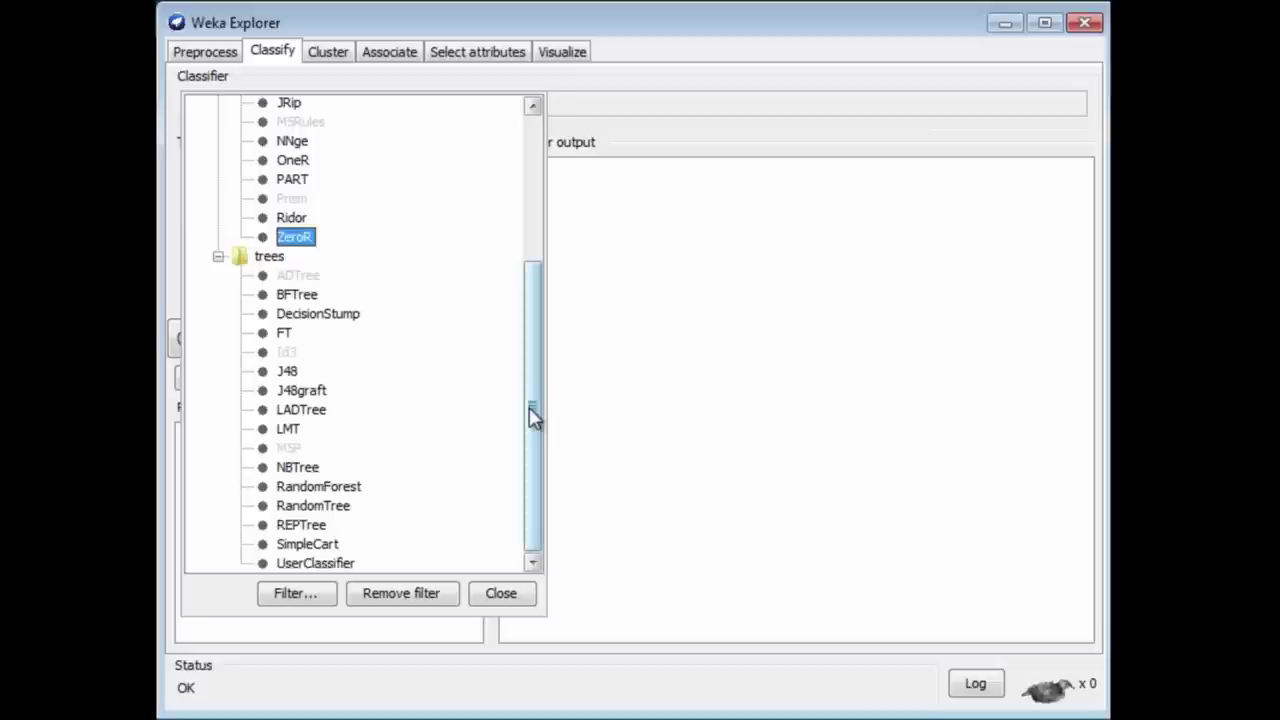
left_click(314, 564)
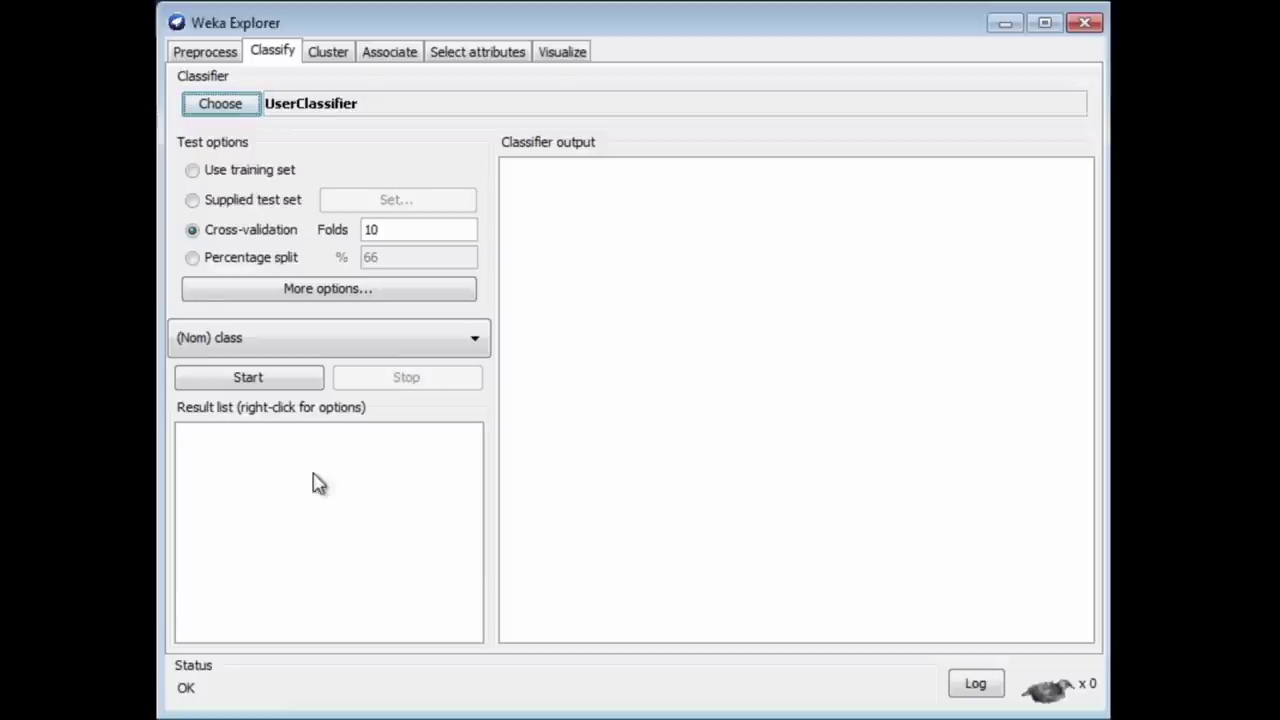
left_click(192, 201)
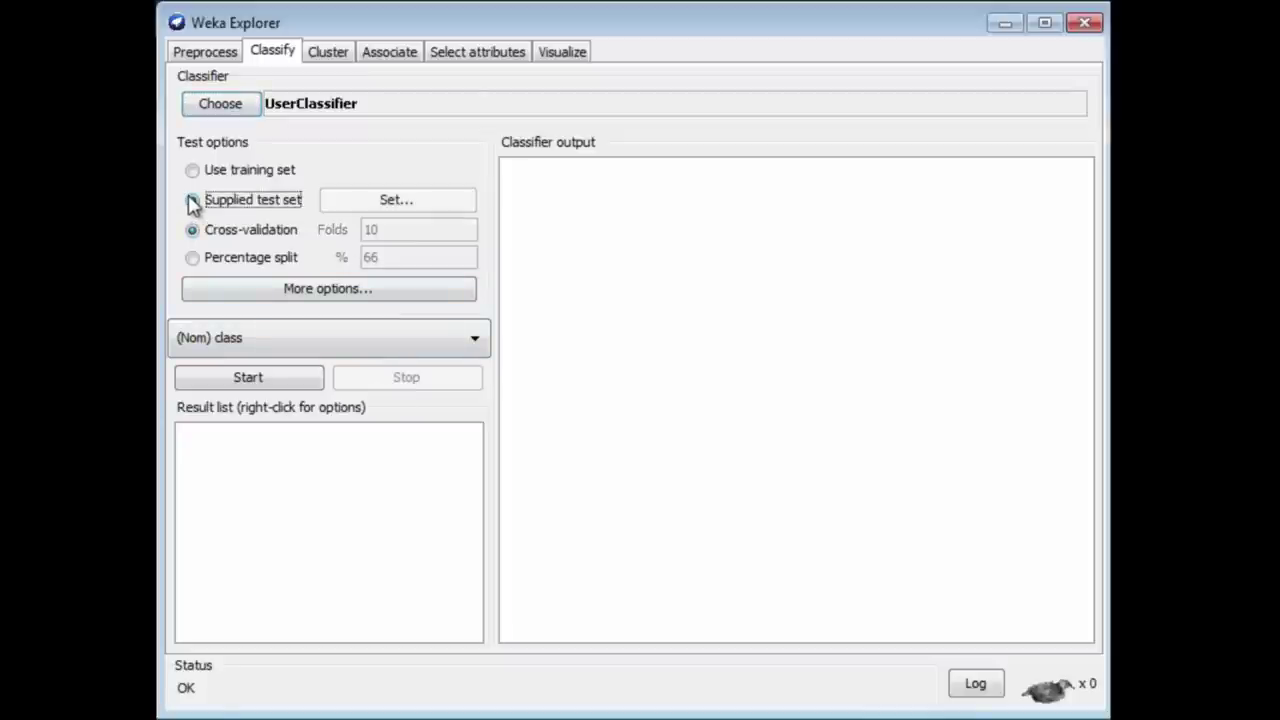
Step: Load segment-test.arff from the data folder as the test set and close the Test Instances window
left_click(366, 203)
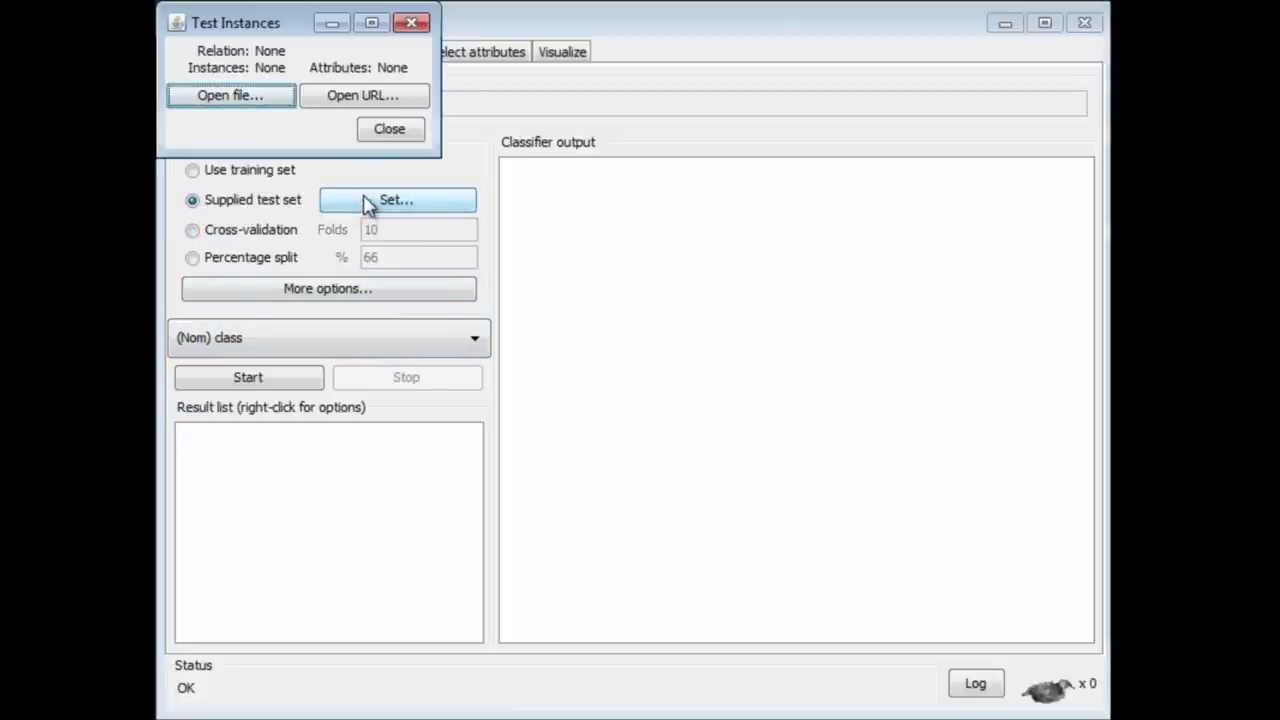
left_click(257, 98)
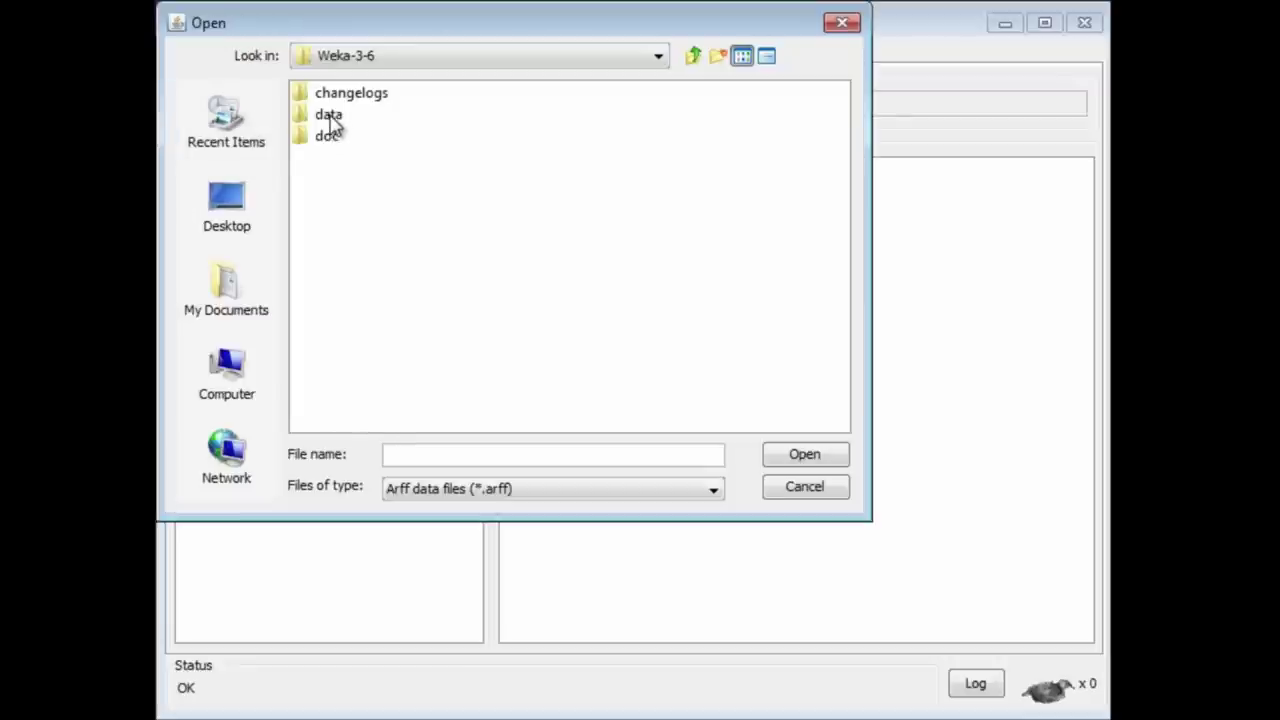
left_click(331, 118)
double_click(331, 118)
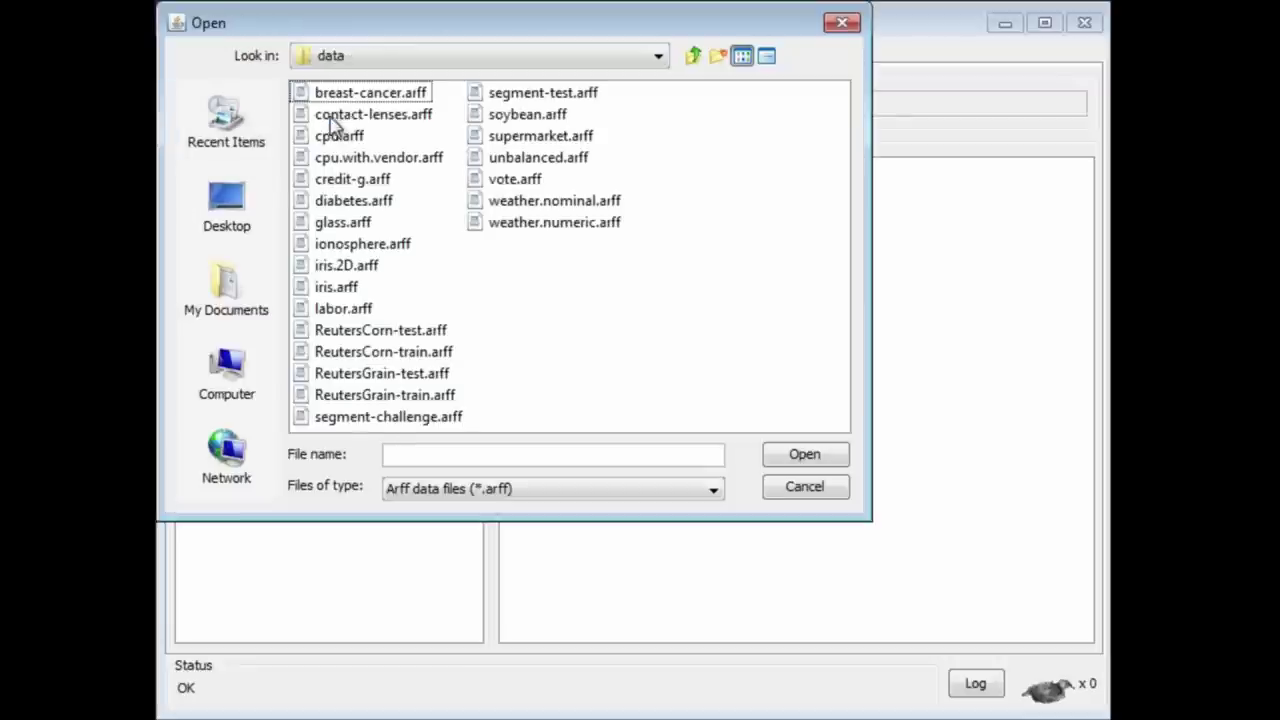
left_click(524, 93)
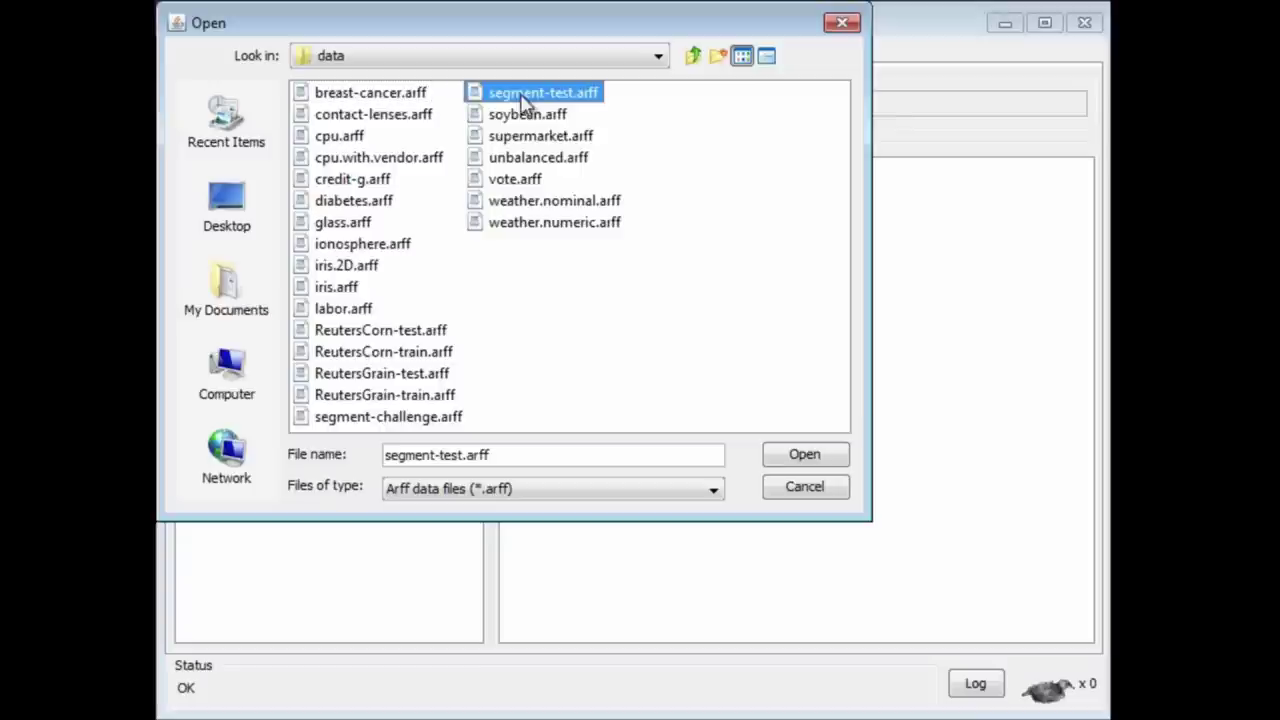
left_click(788, 454)
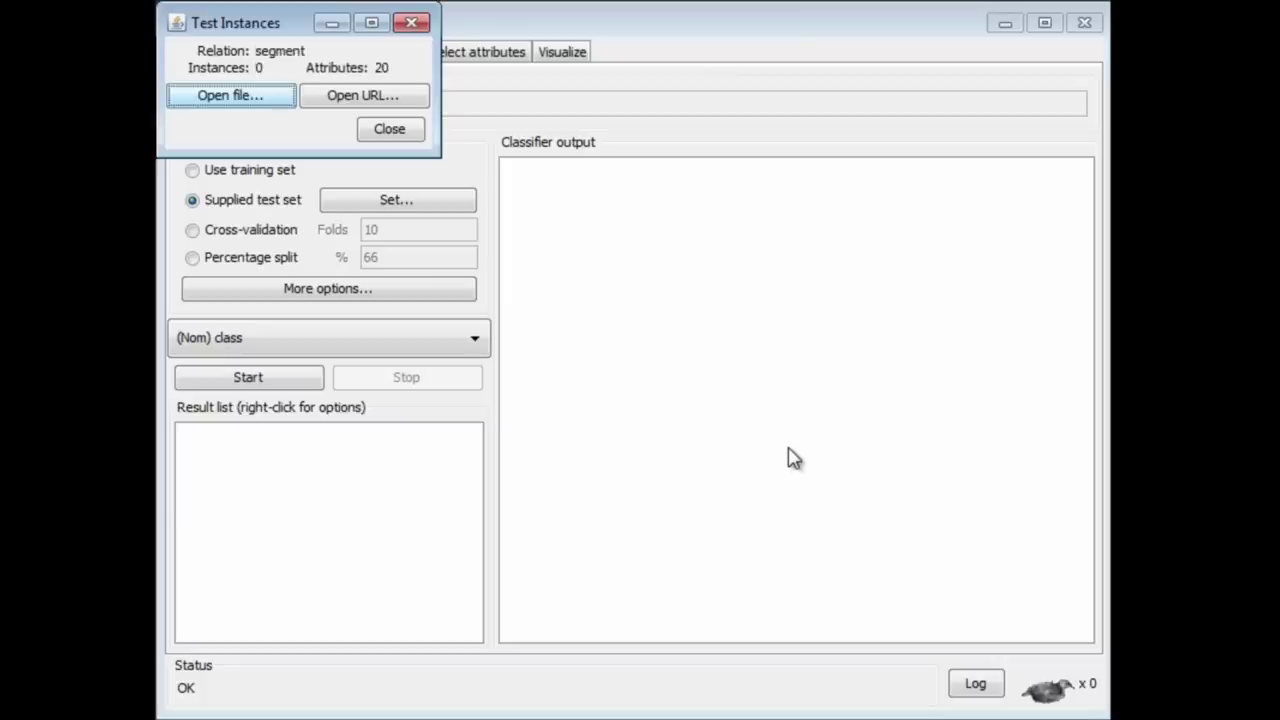
left_click(415, 135)
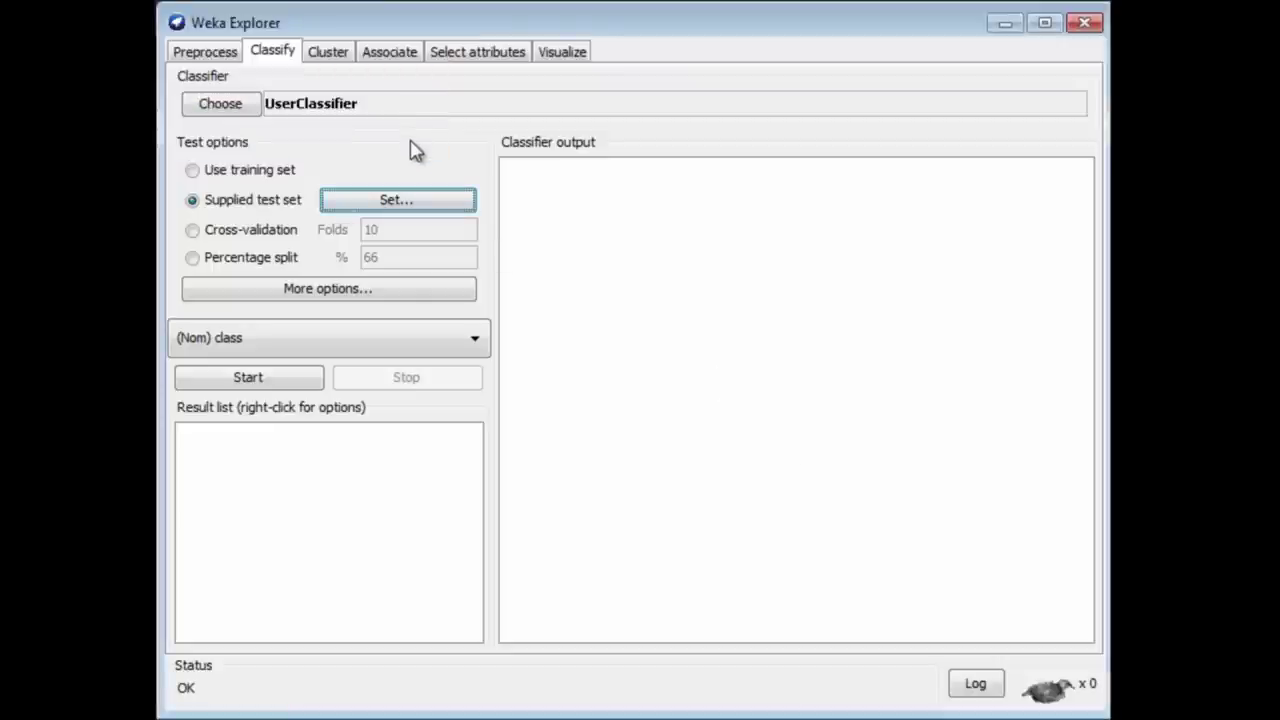
Step: Start UserClassifier and plot region-centroid-row against intensity-mean in an enlarged Data Visualizer window
left_click(293, 382)
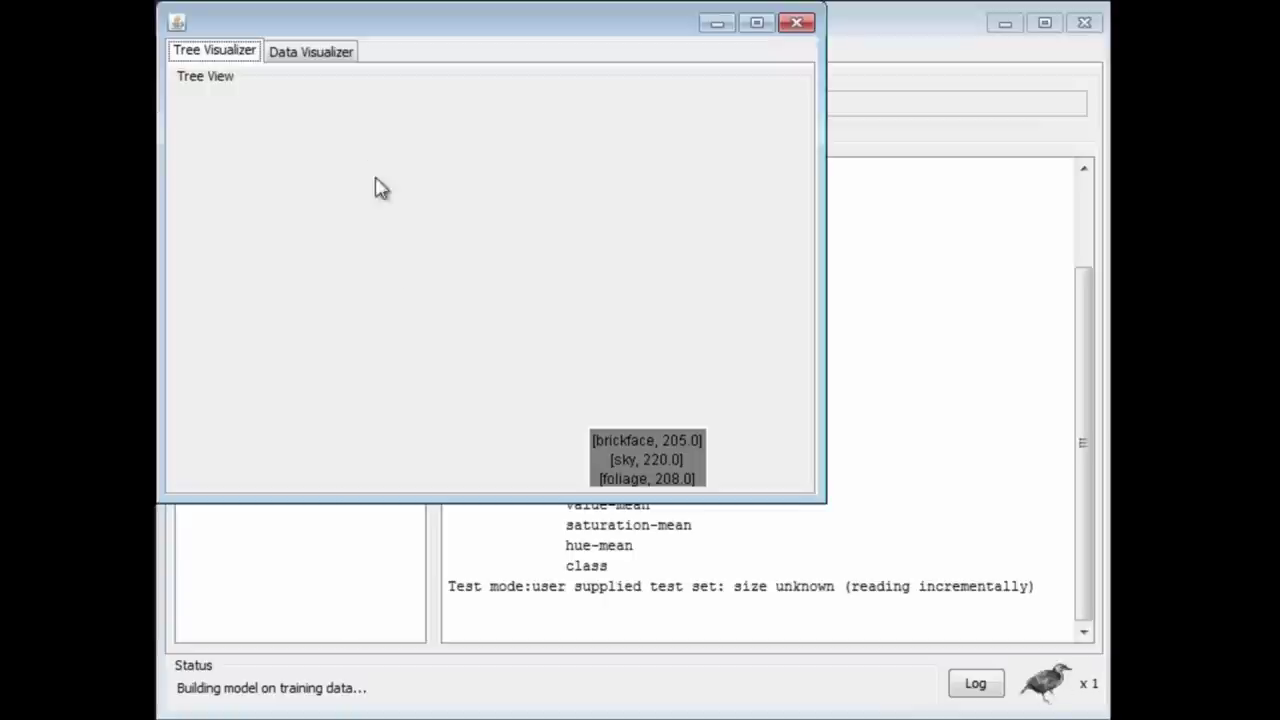
left_click(331, 58)
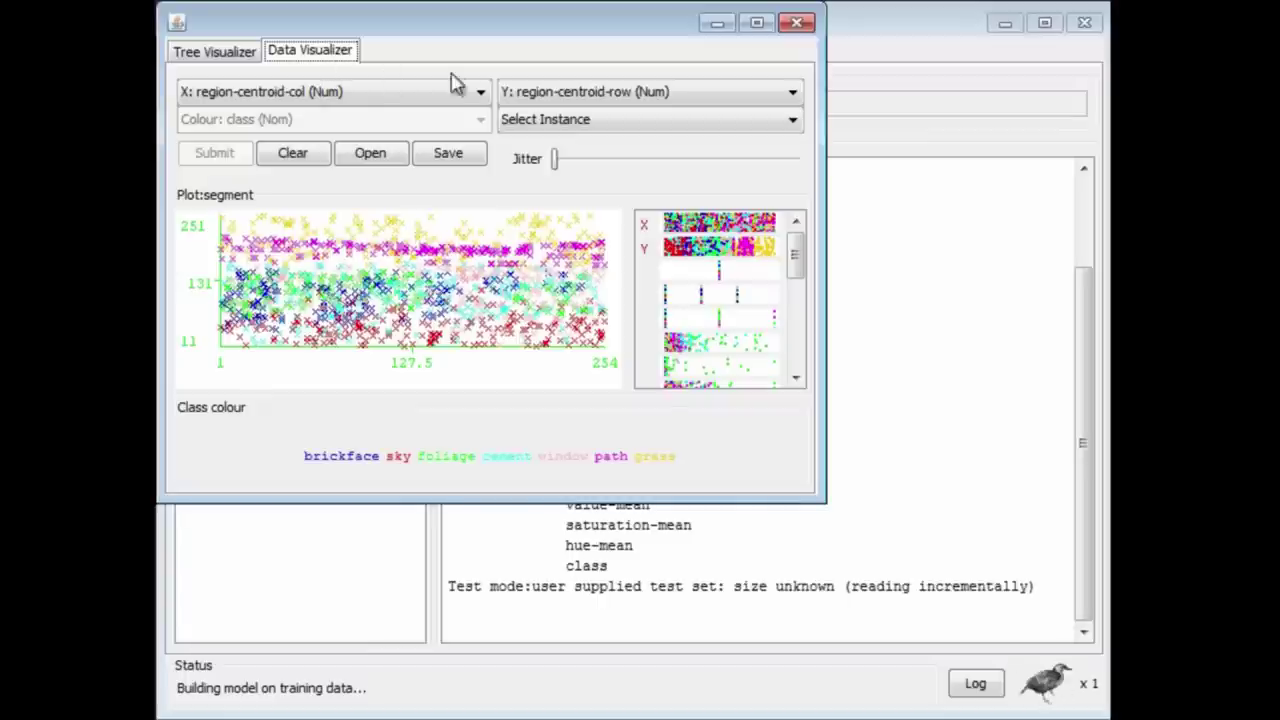
left_click(479, 94)
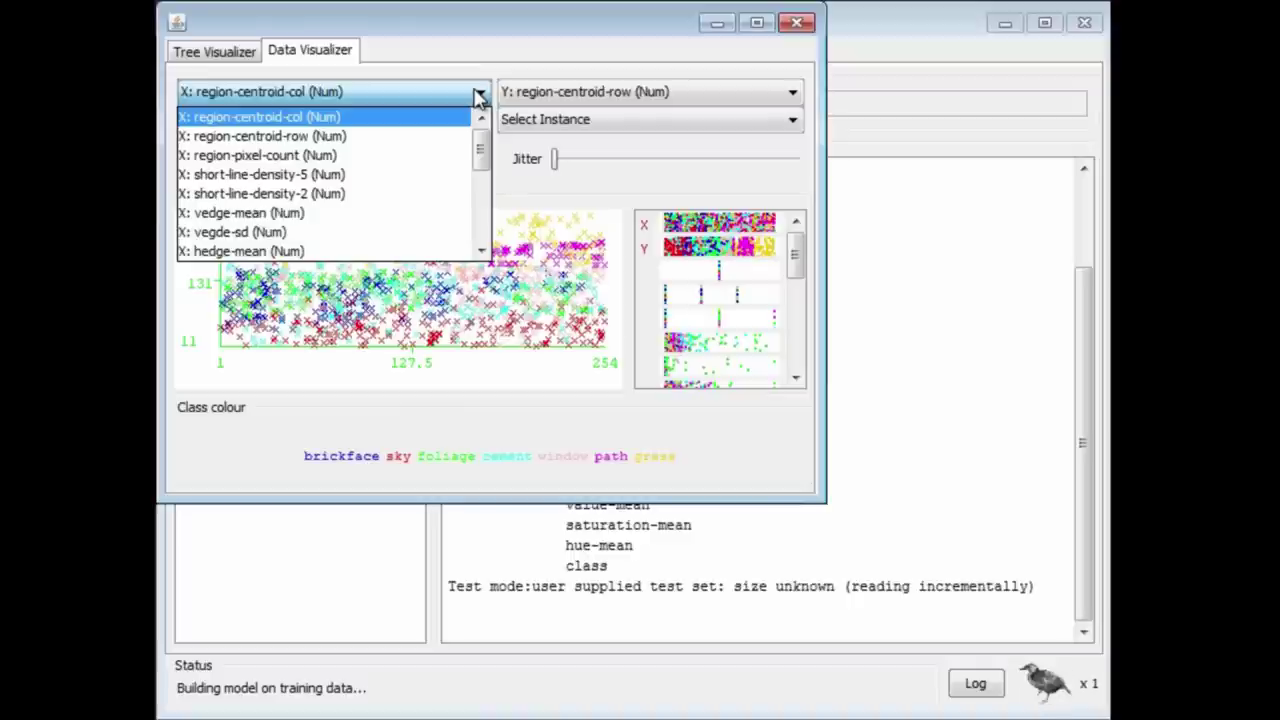
left_click(397, 135)
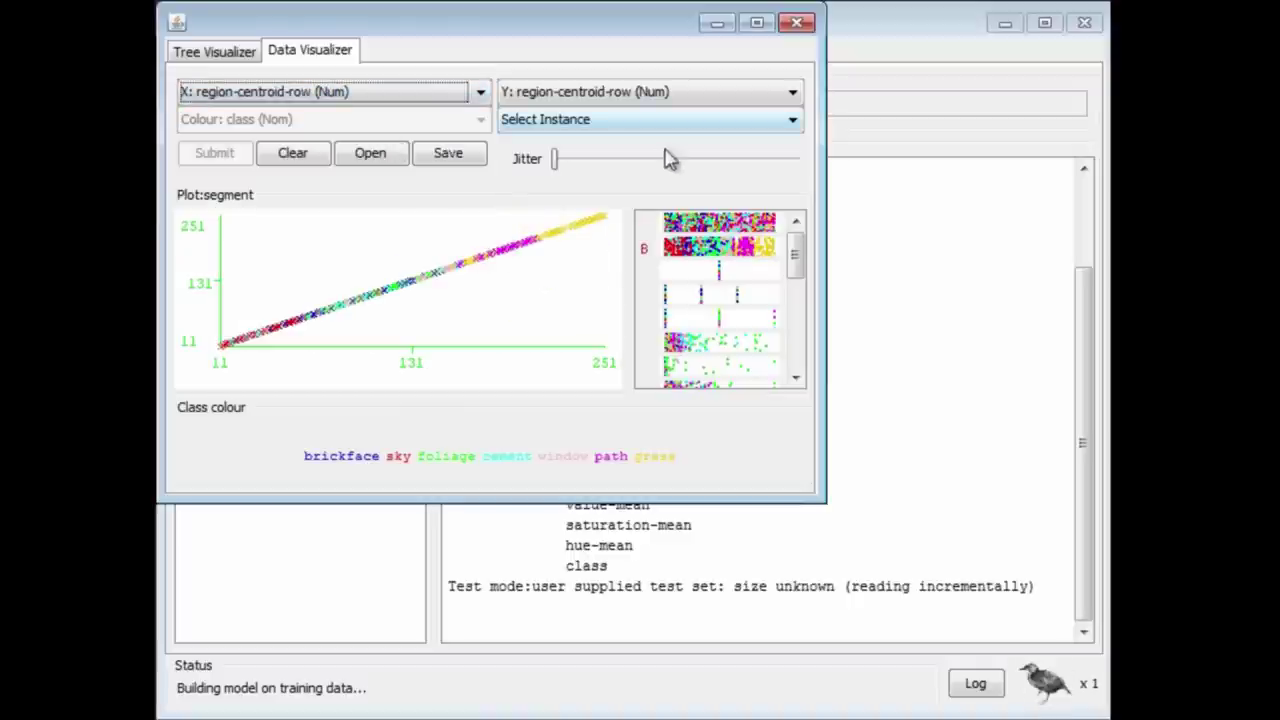
left_click(791, 92)
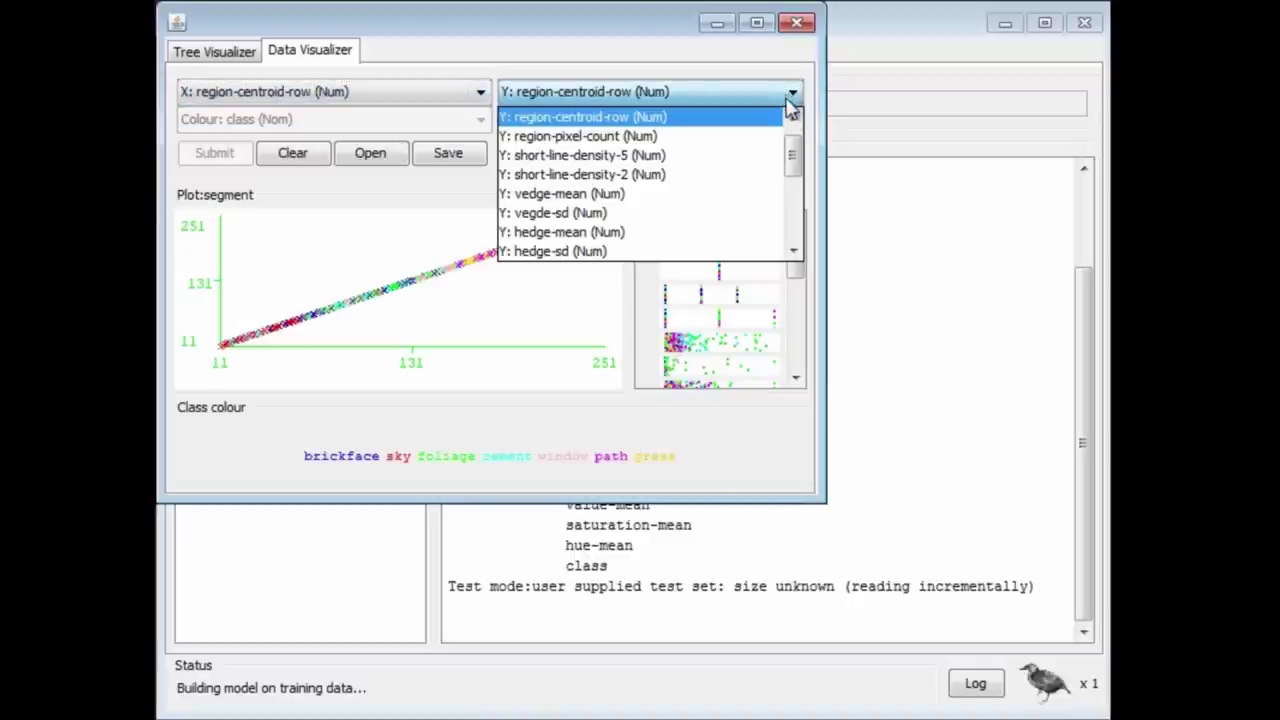
left_click_drag(794, 163, 758, 178)
left_click(766, 232)
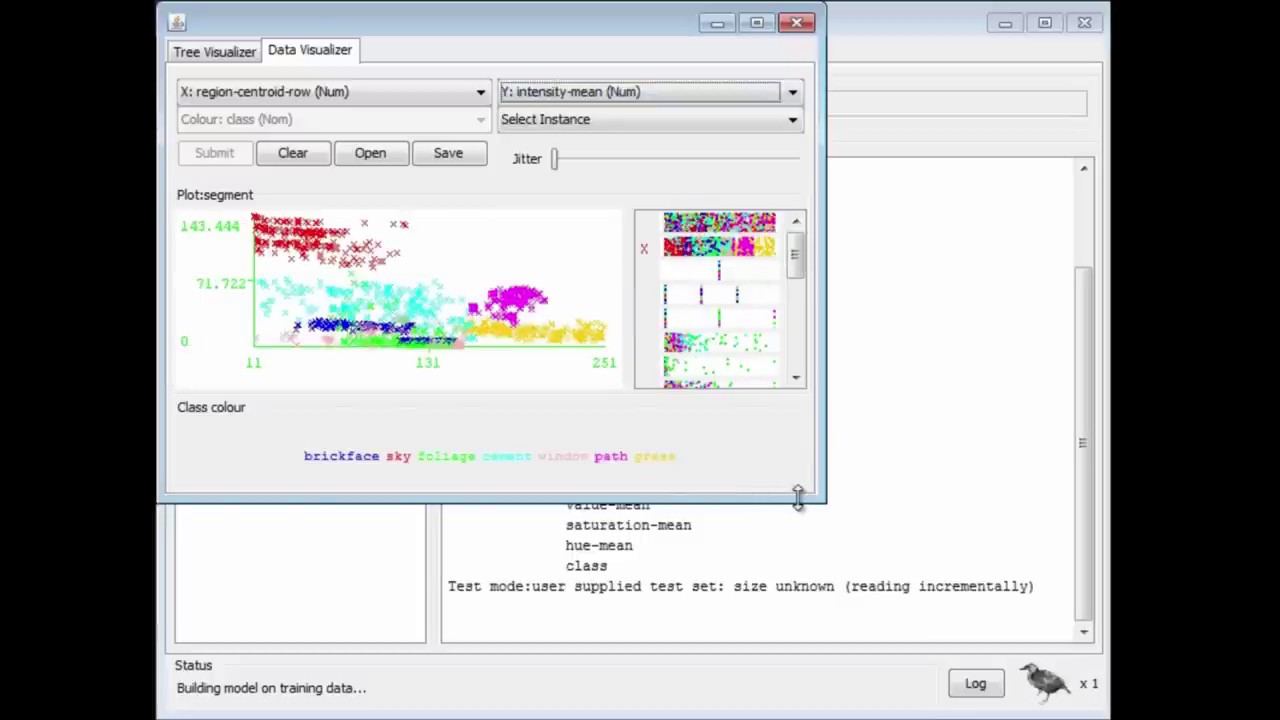
left_click_drag(814, 500, 1148, 715)
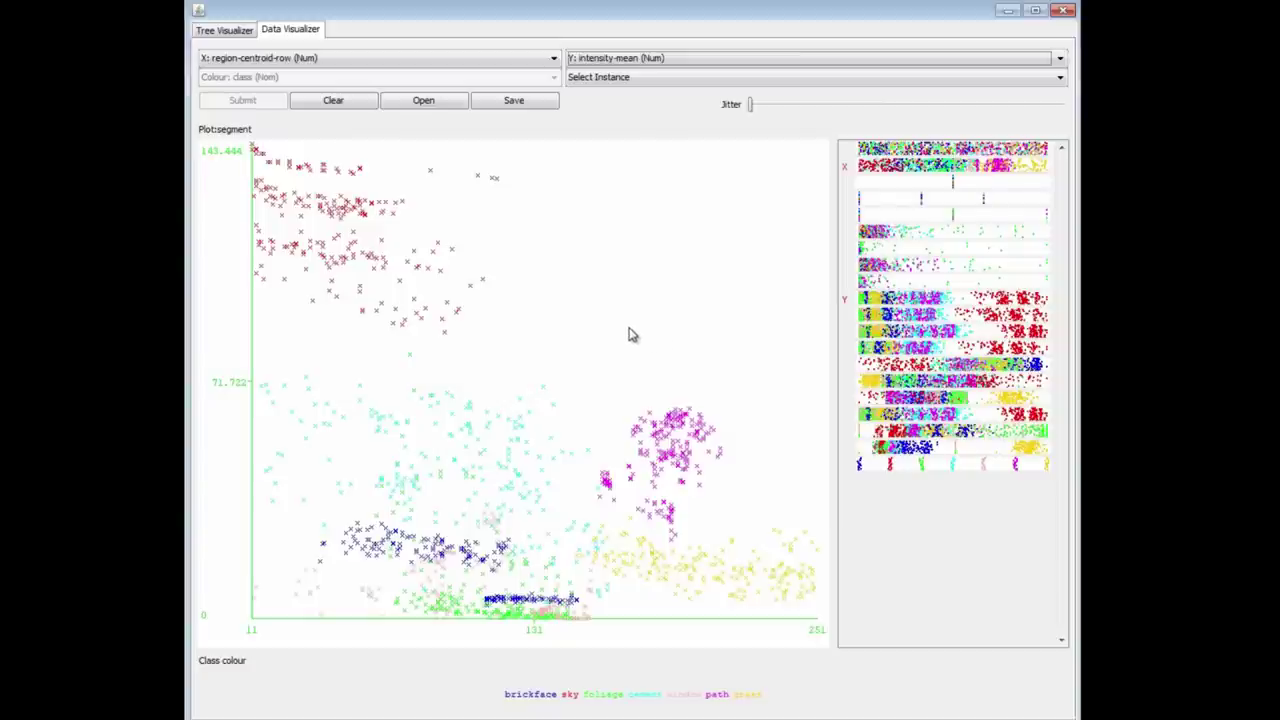
Step: Draw a rectangle around the red sky points at the top-left and submit it as a branch
left_click(1060, 78)
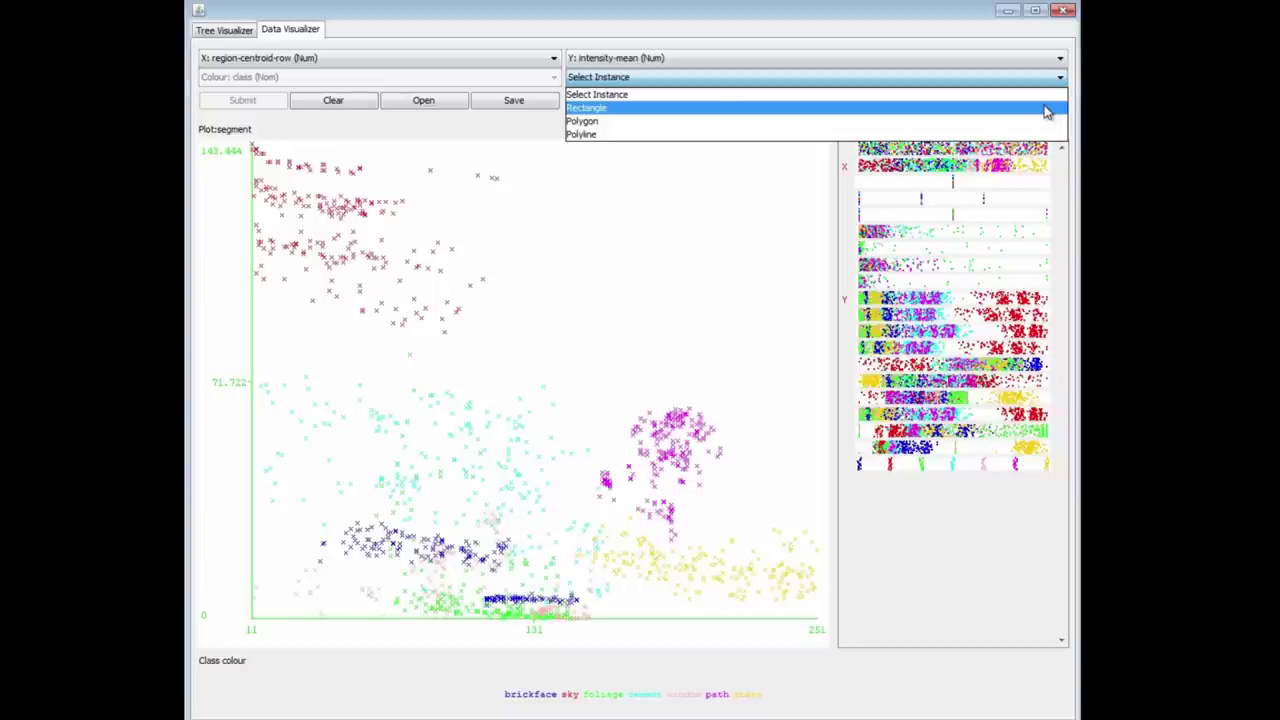
left_click(1047, 108)
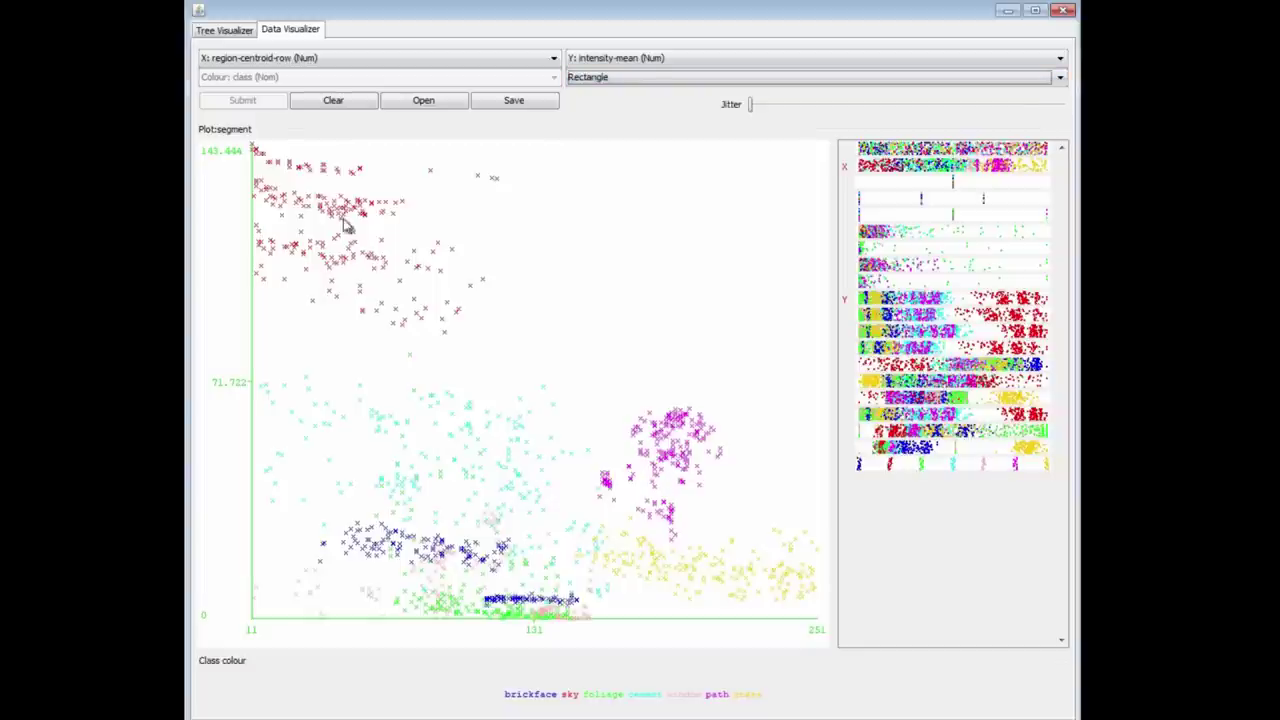
left_click_drag(254, 148, 558, 346)
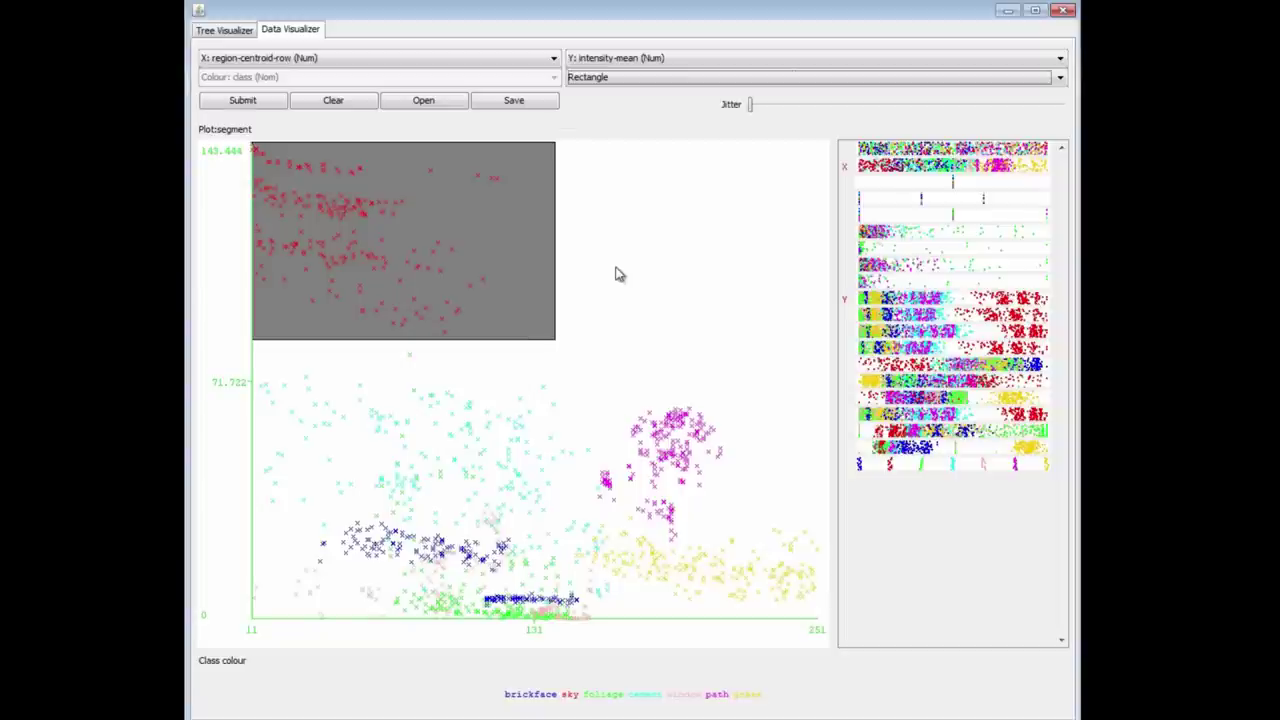
left_click(240, 101)
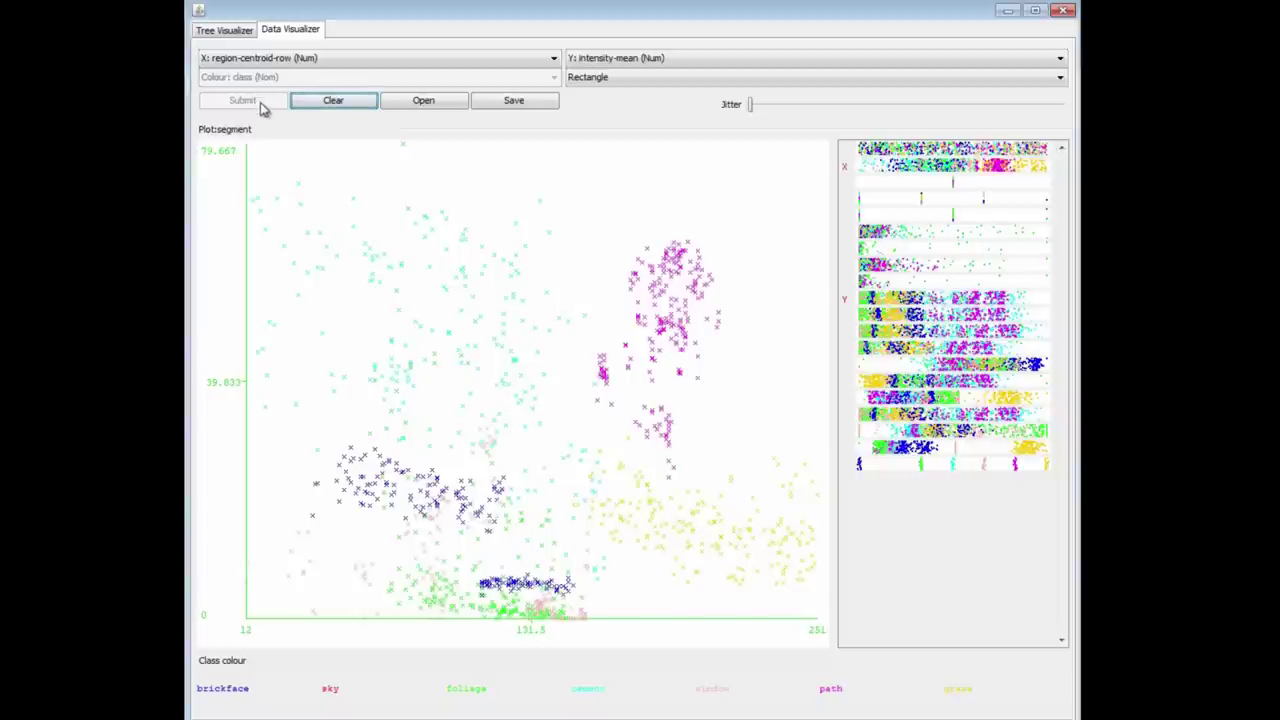
left_click(238, 33)
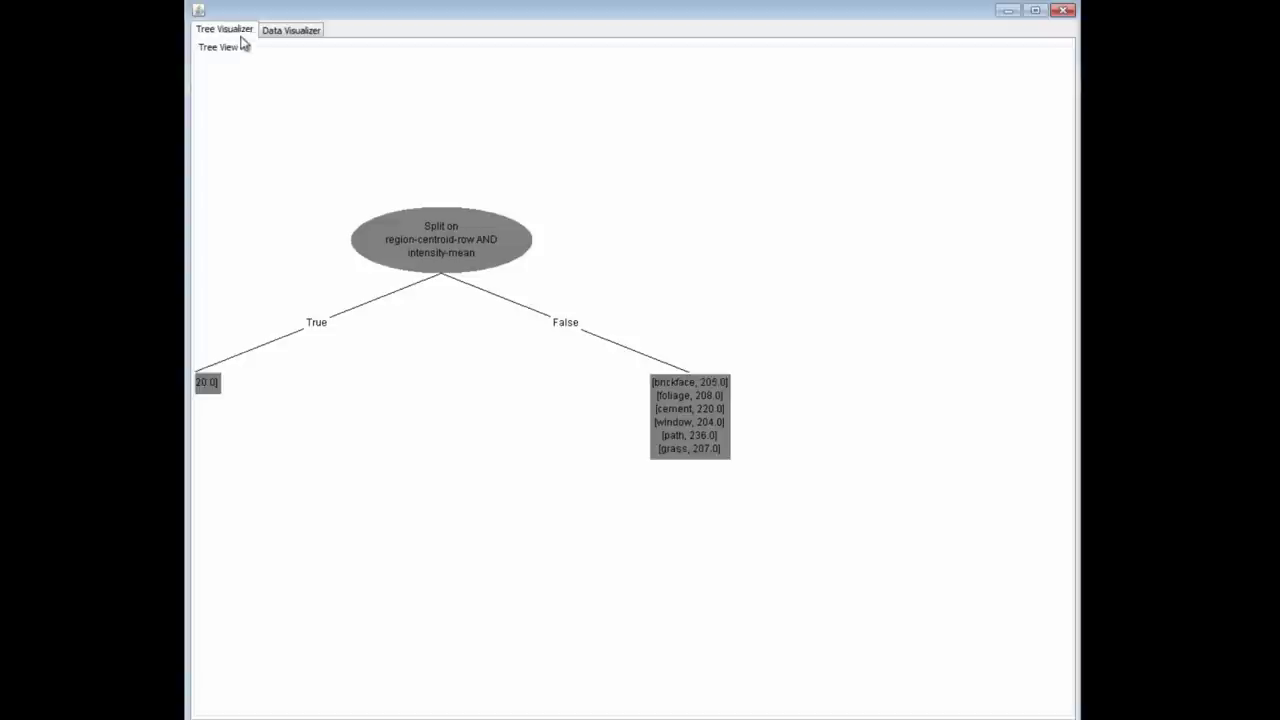
right_click(643, 230)
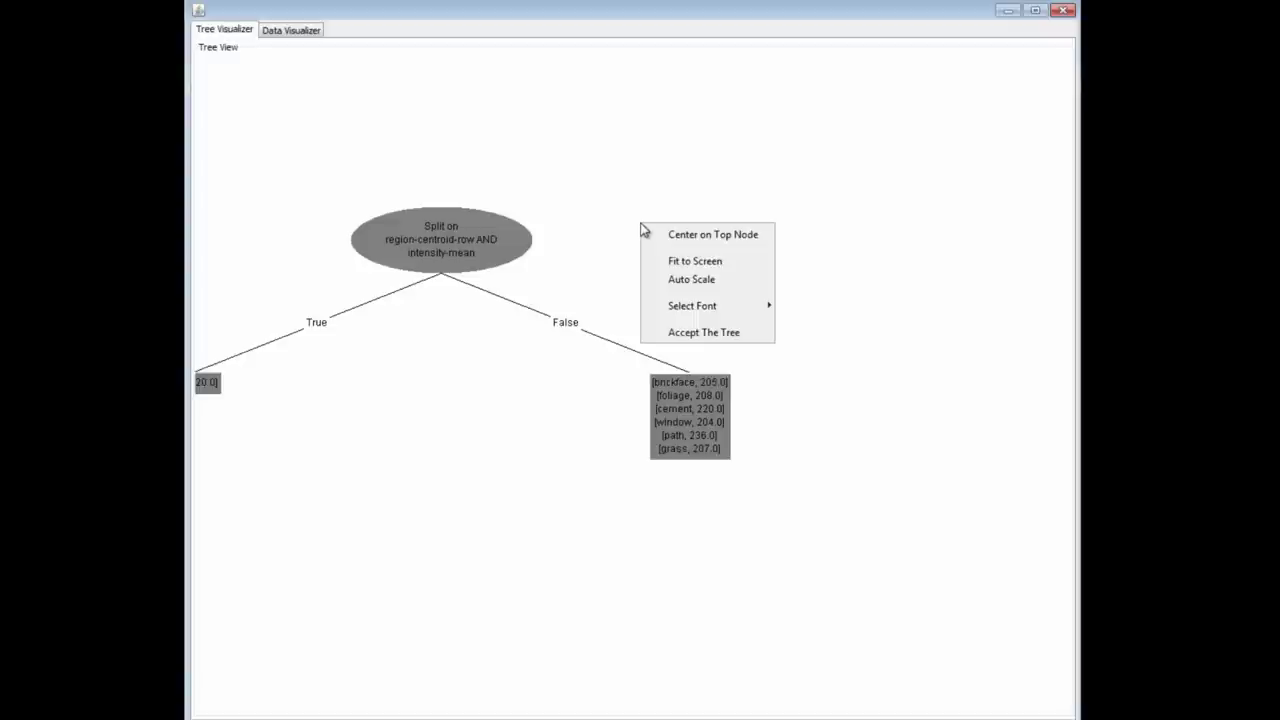
left_click(672, 265)
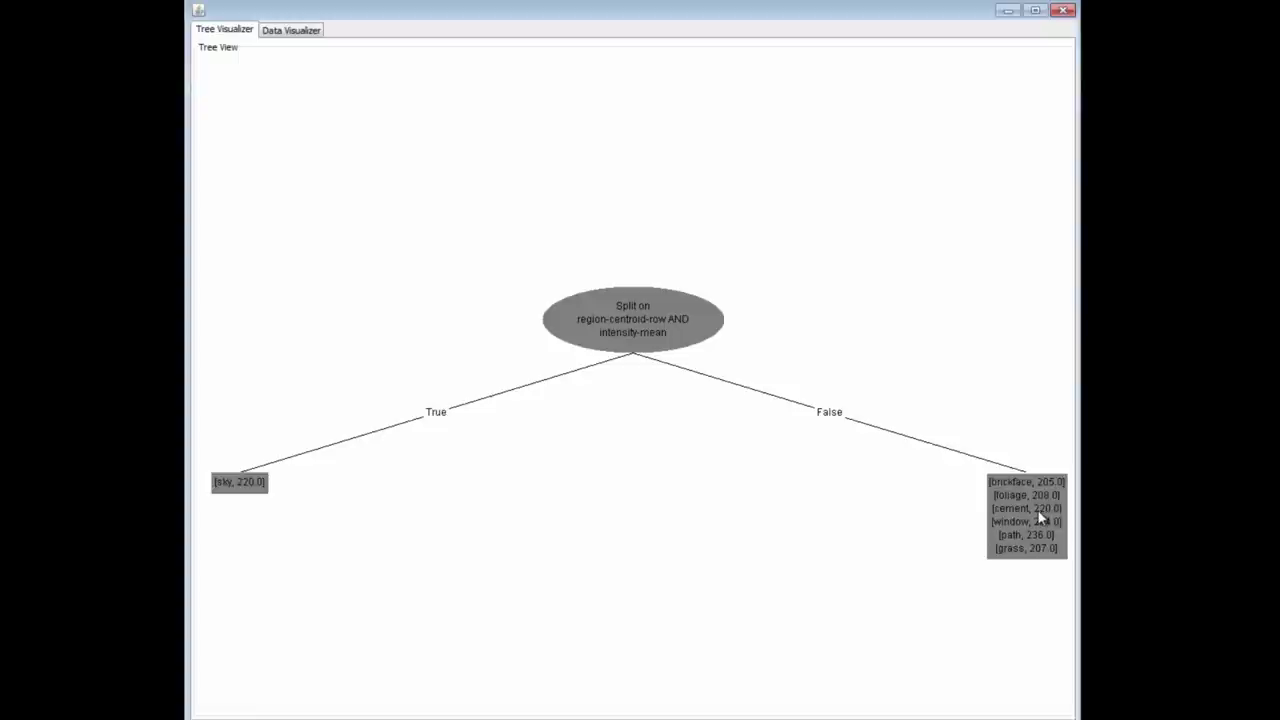
left_click(318, 30)
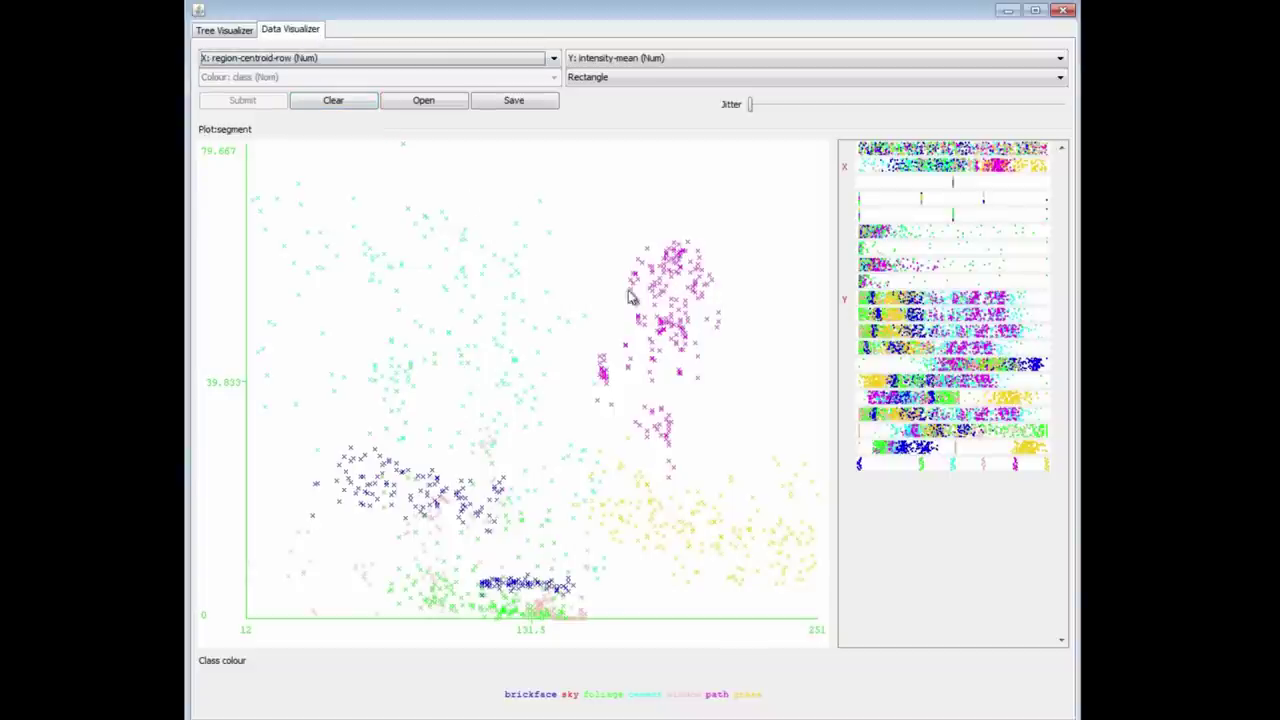
Step: Box the magenta path cluster on the right, submit it, and check the 233-instance path leaf in the tree
left_click_drag(591, 215, 829, 459)
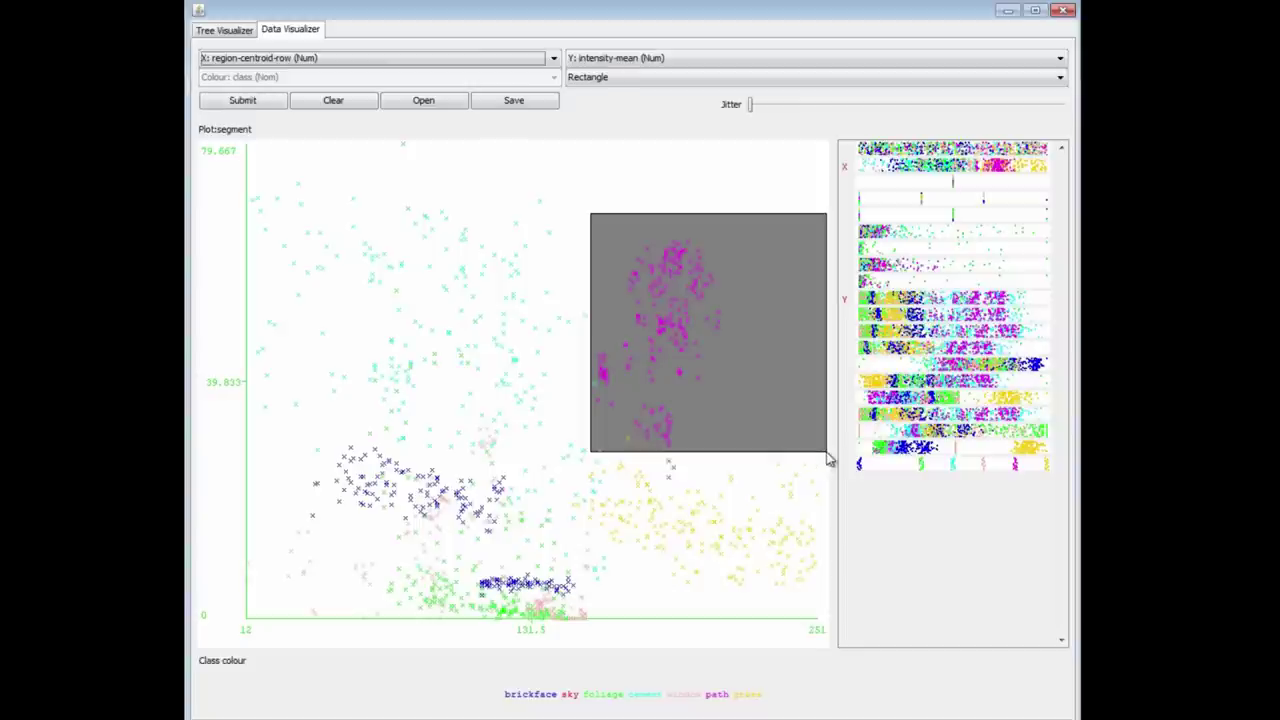
left_click(262, 103)
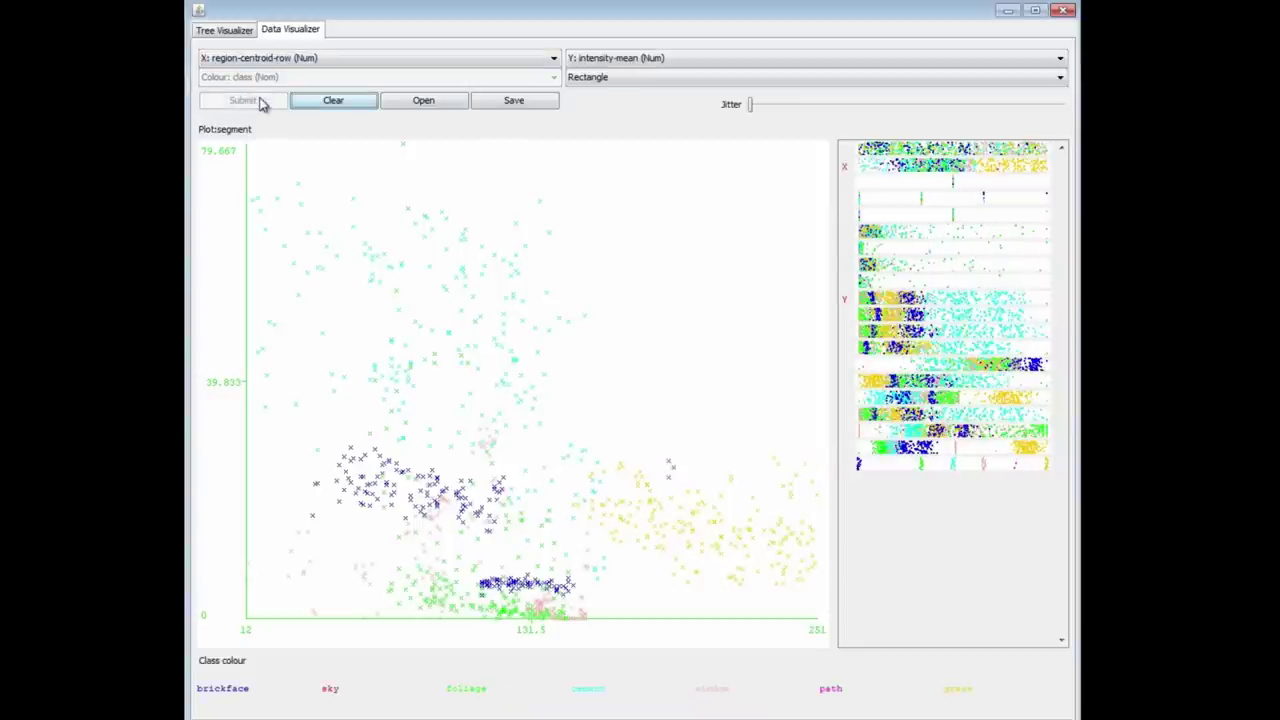
left_click(229, 32)
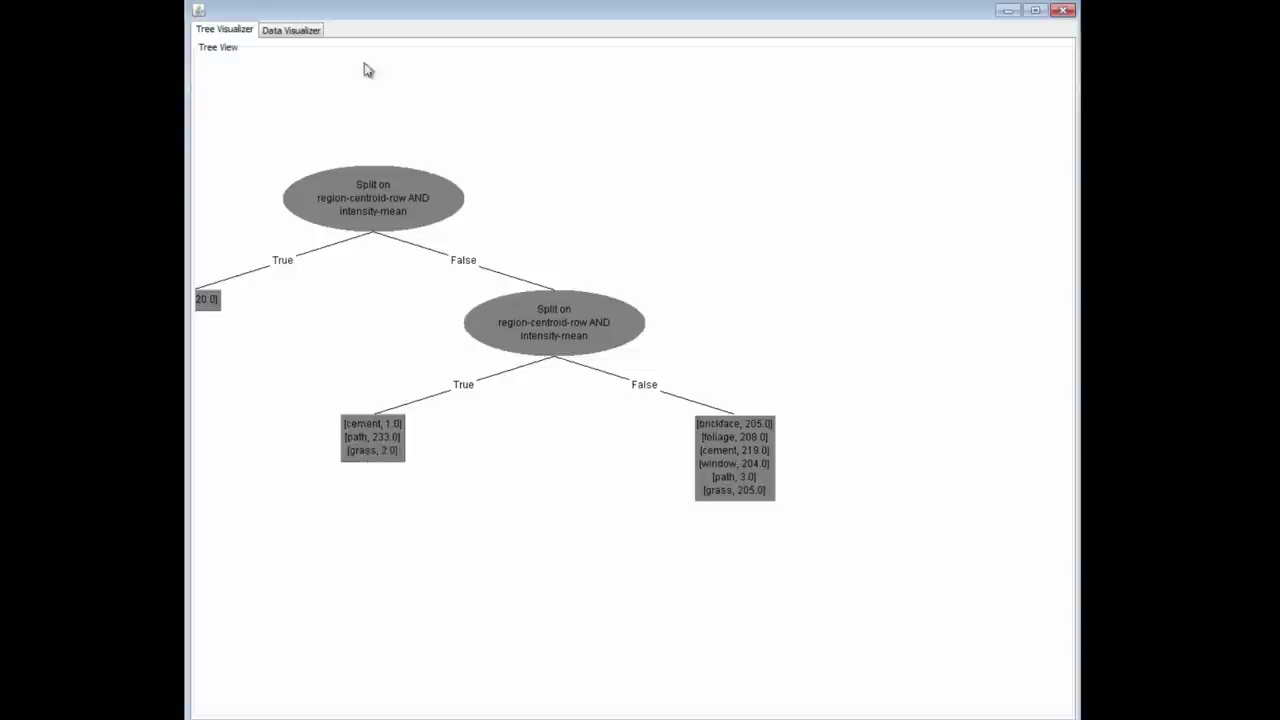
left_click(286, 30)
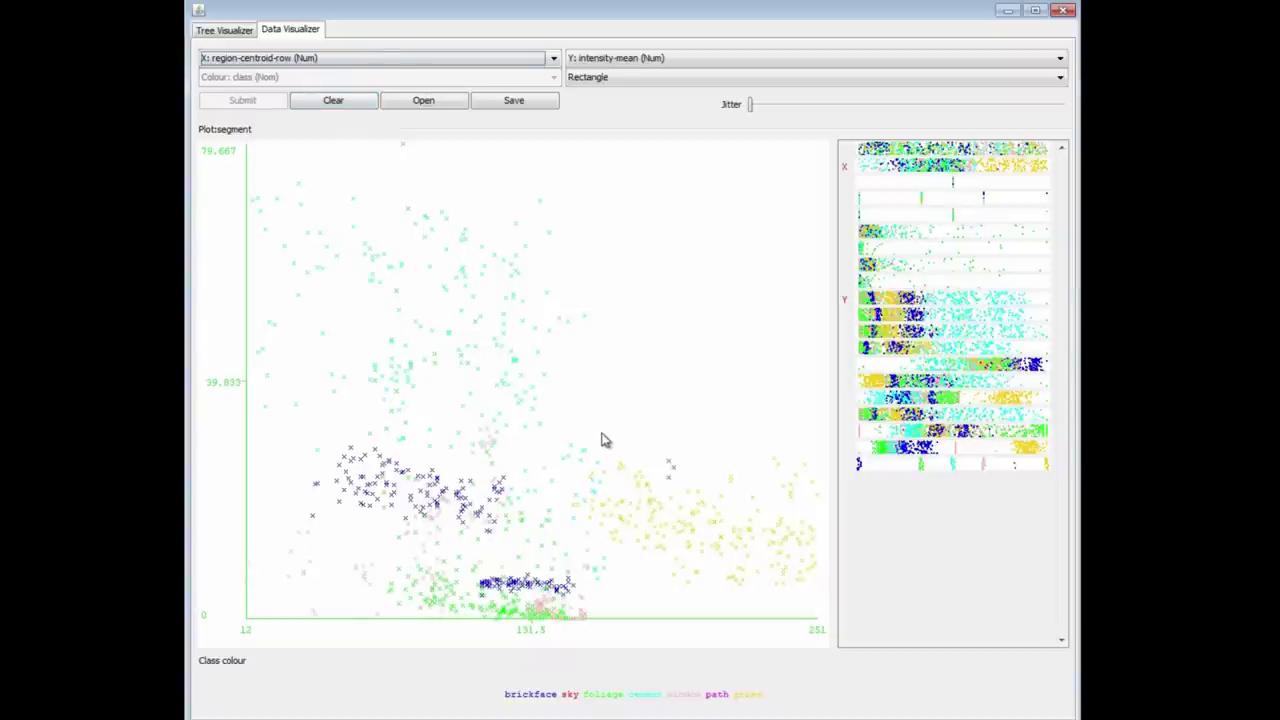
Step: Split off the yellow grass points at lower right and the sparse cyan cement region above
left_click_drag(601, 438, 831, 617)
left_click(243, 101)
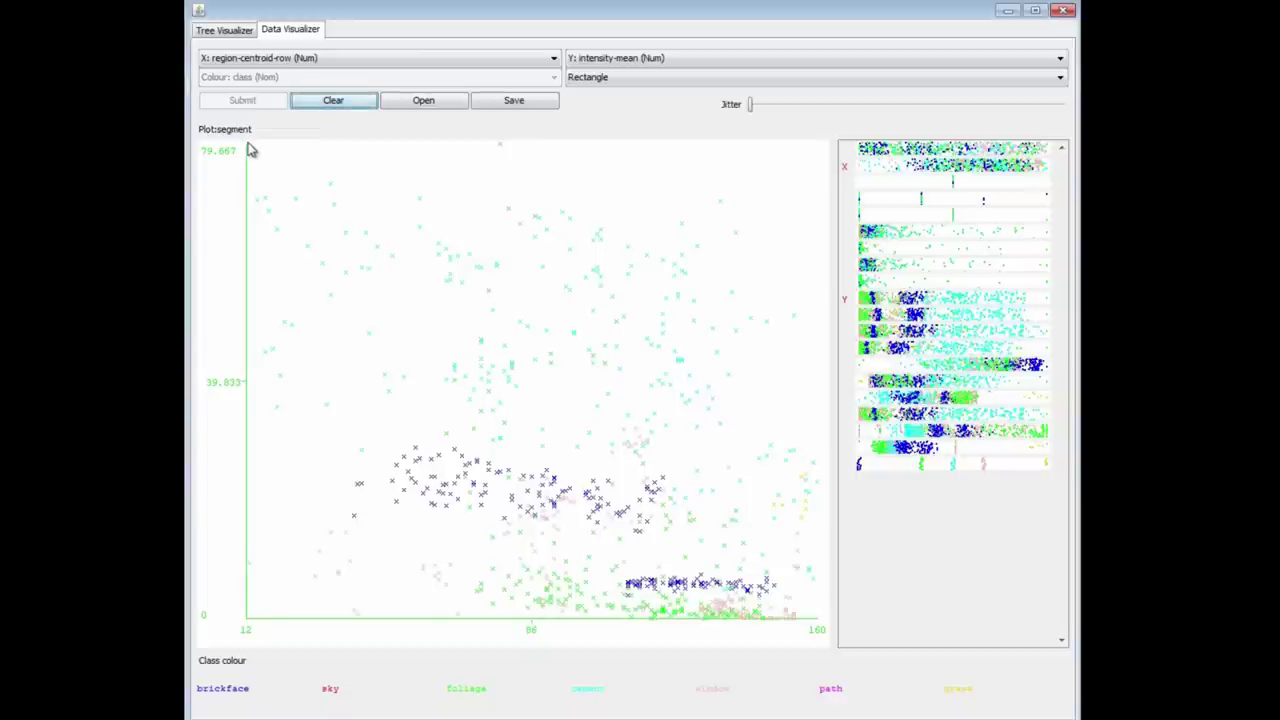
left_click_drag(250, 148, 828, 452)
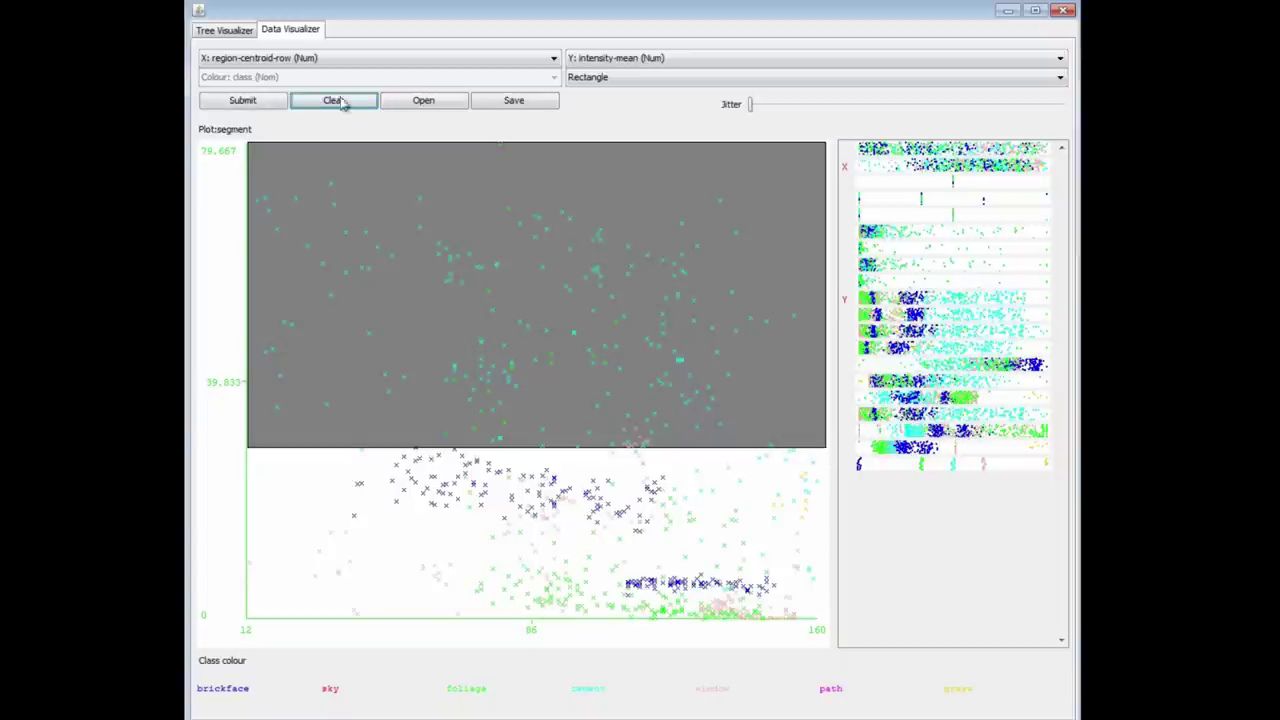
left_click(243, 101)
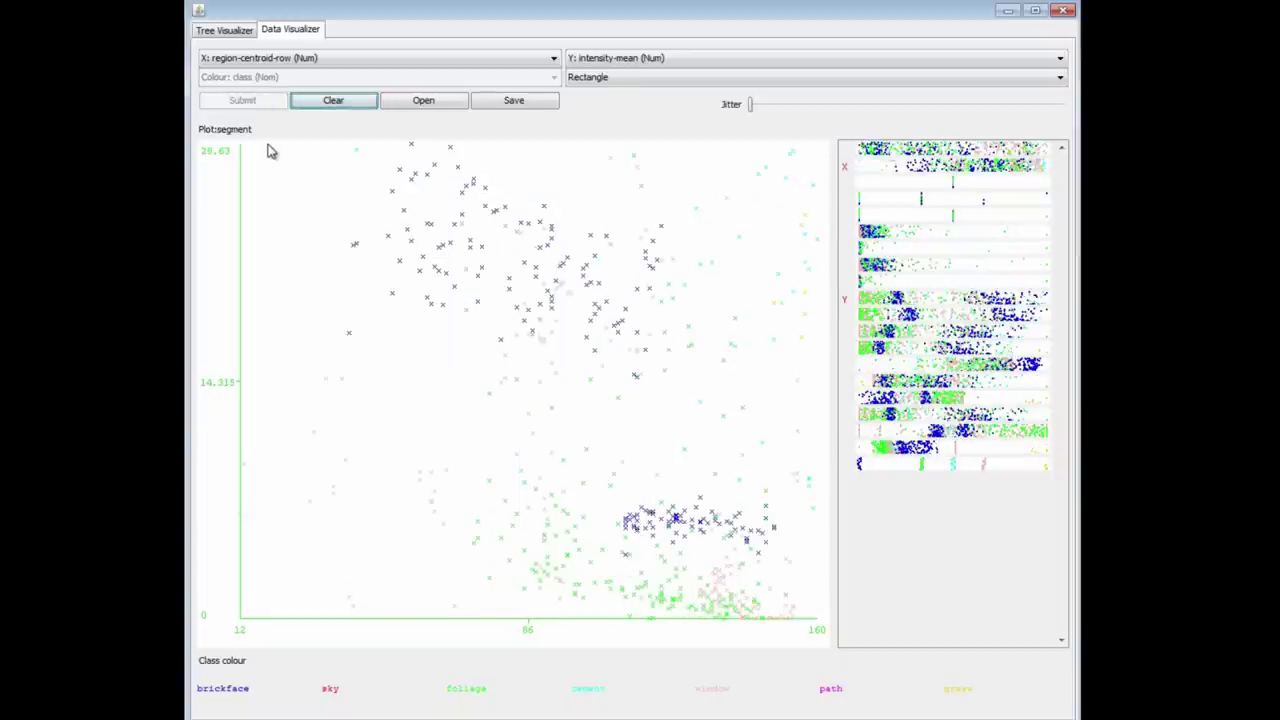
Step: Enclose the blue brickface points with two rectangles, submitting each as its own branch
left_click_drag(268, 150, 680, 390)
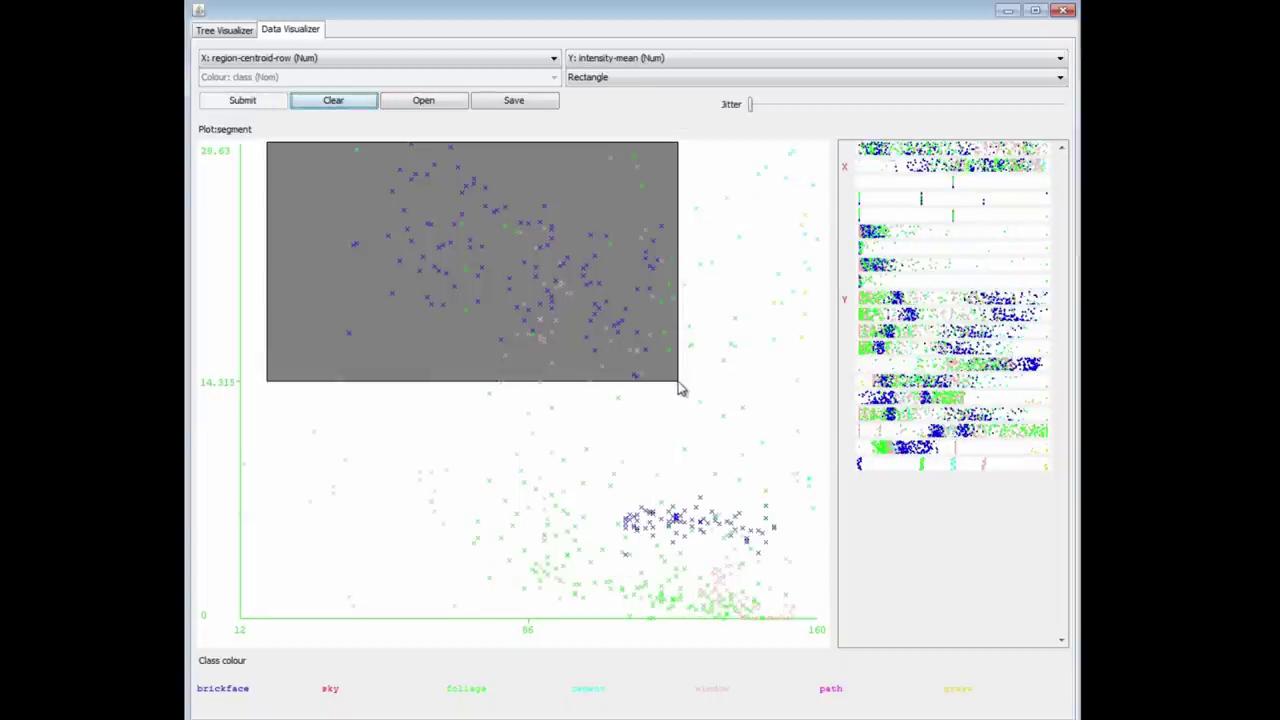
left_click(268, 106)
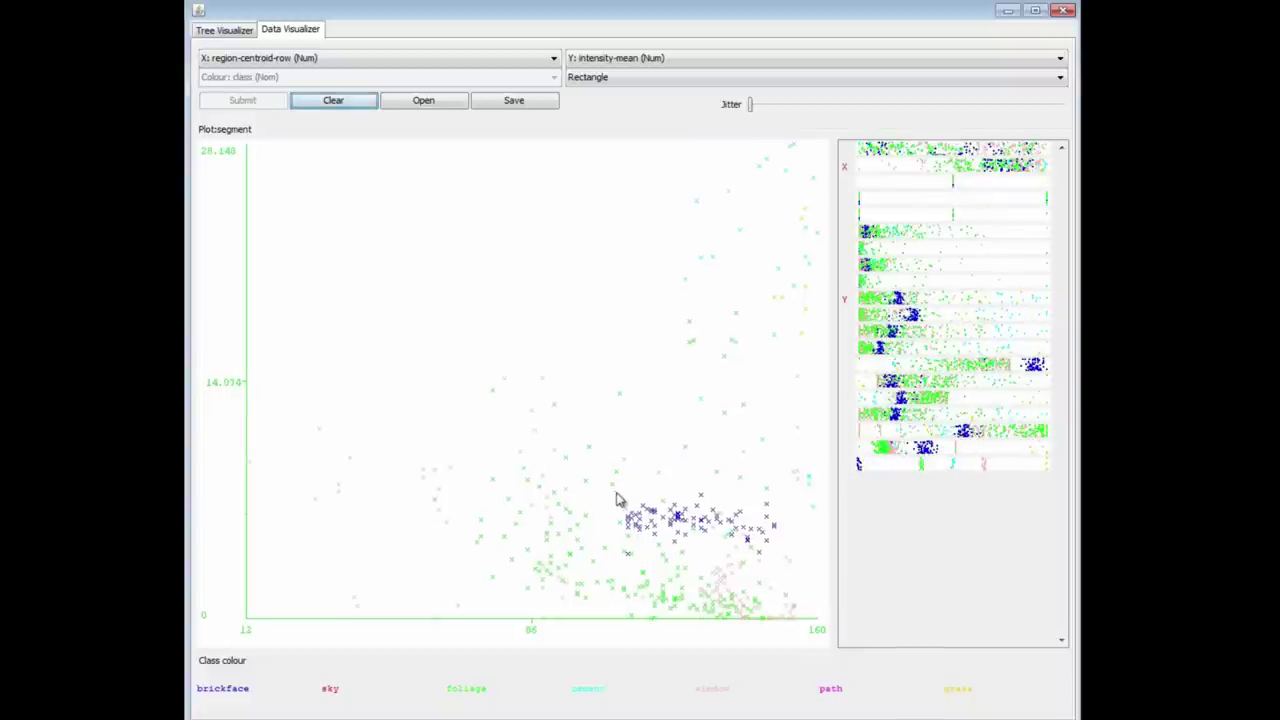
left_click_drag(614, 490, 796, 550)
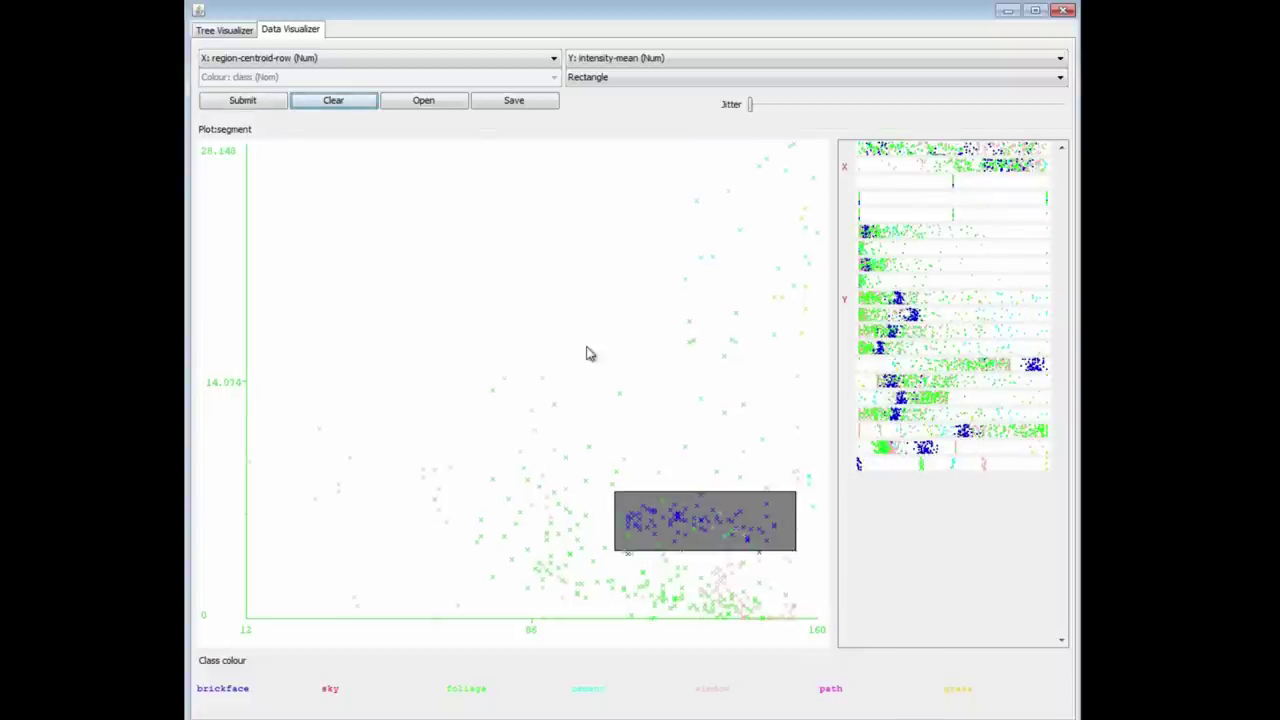
left_click(274, 103)
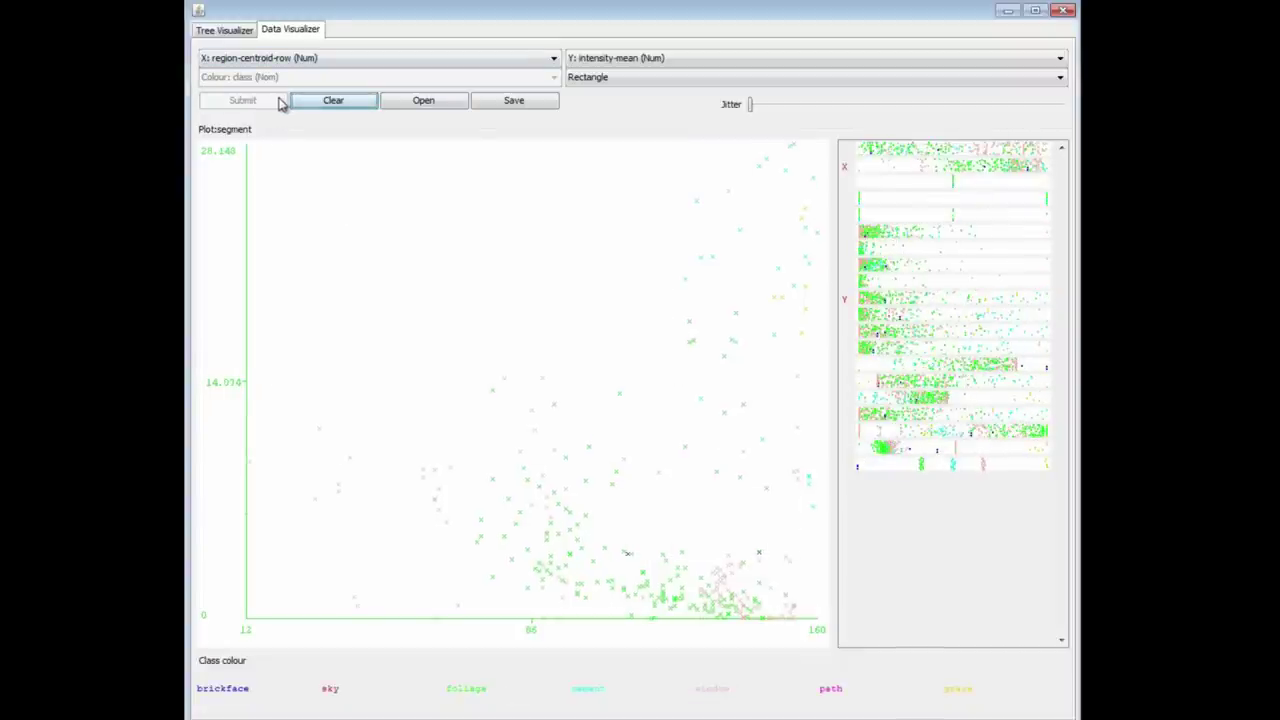
left_click(555, 60)
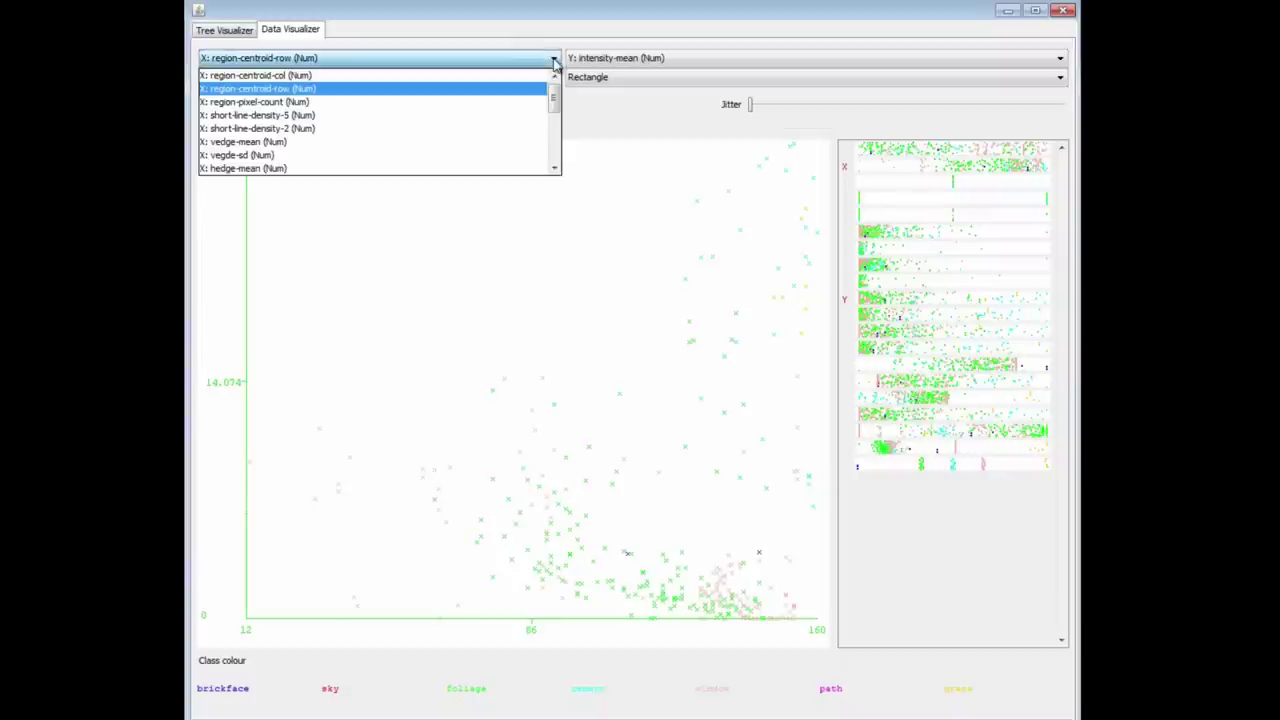
Step: Try region-pixel-count and vedge-mean on X, settle on rawred-mean against hedge-mean, and view the tree
left_click(510, 103)
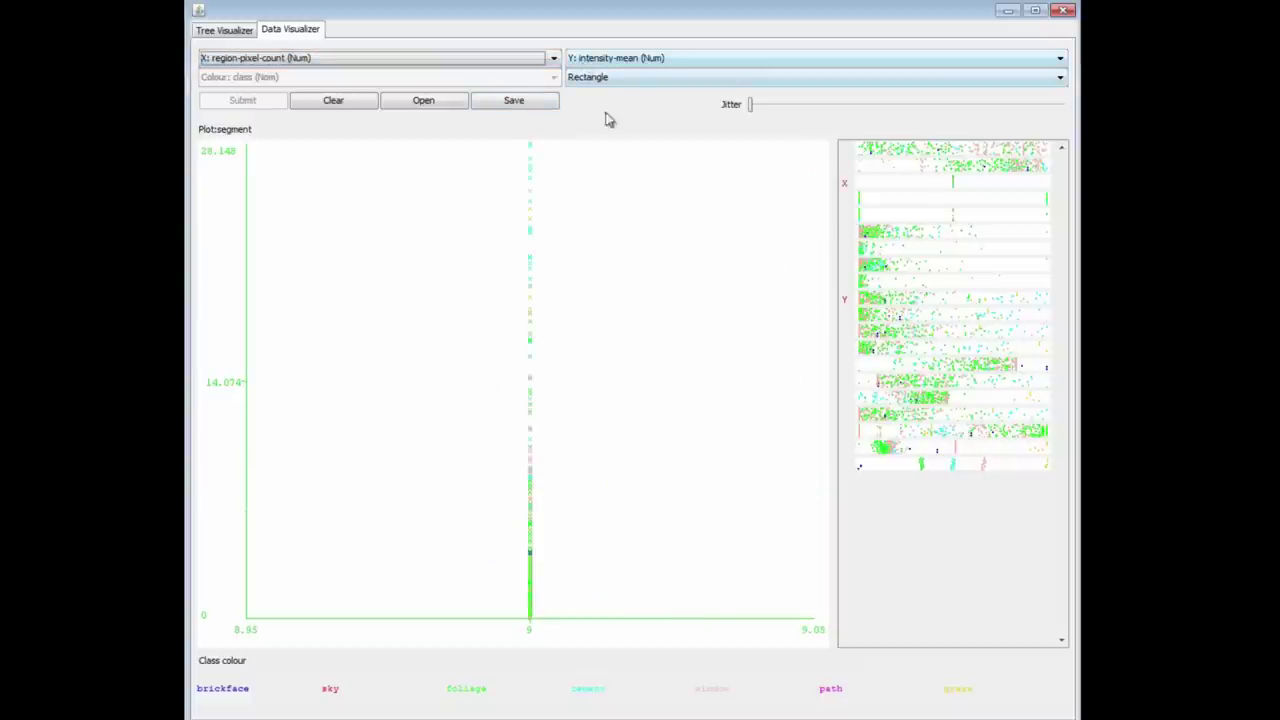
left_click(862, 234)
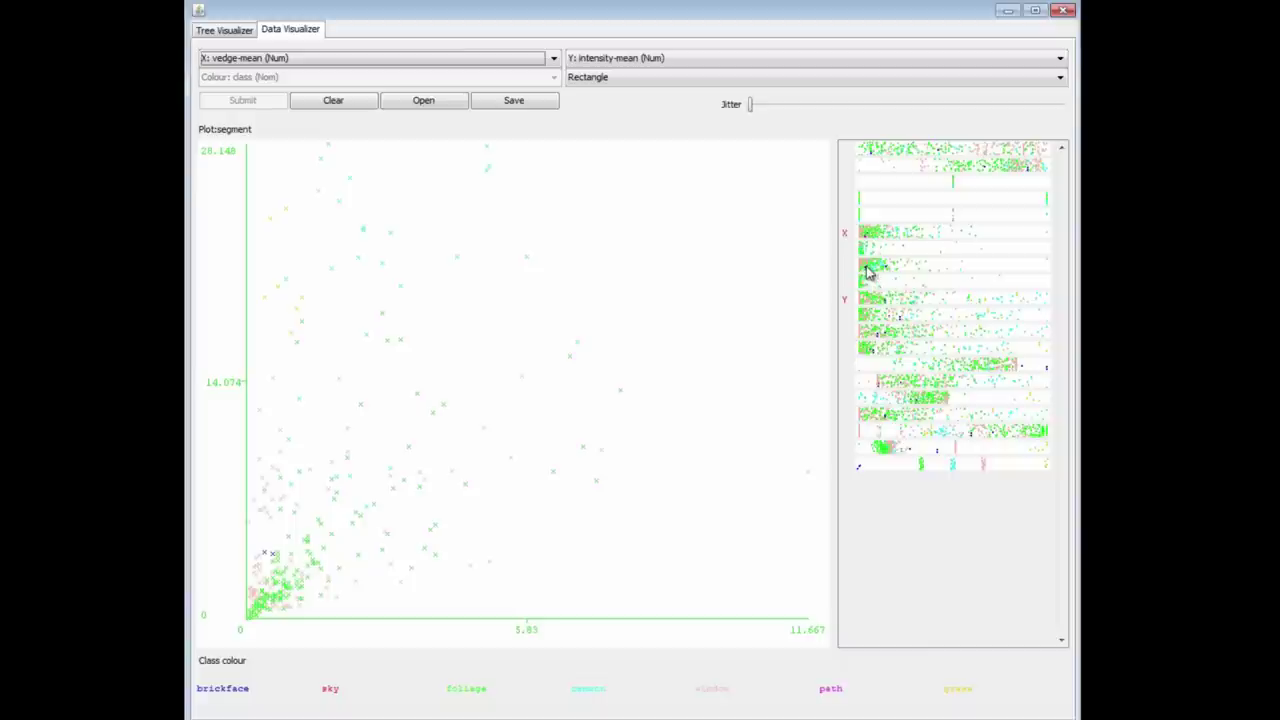
right_click(868, 268)
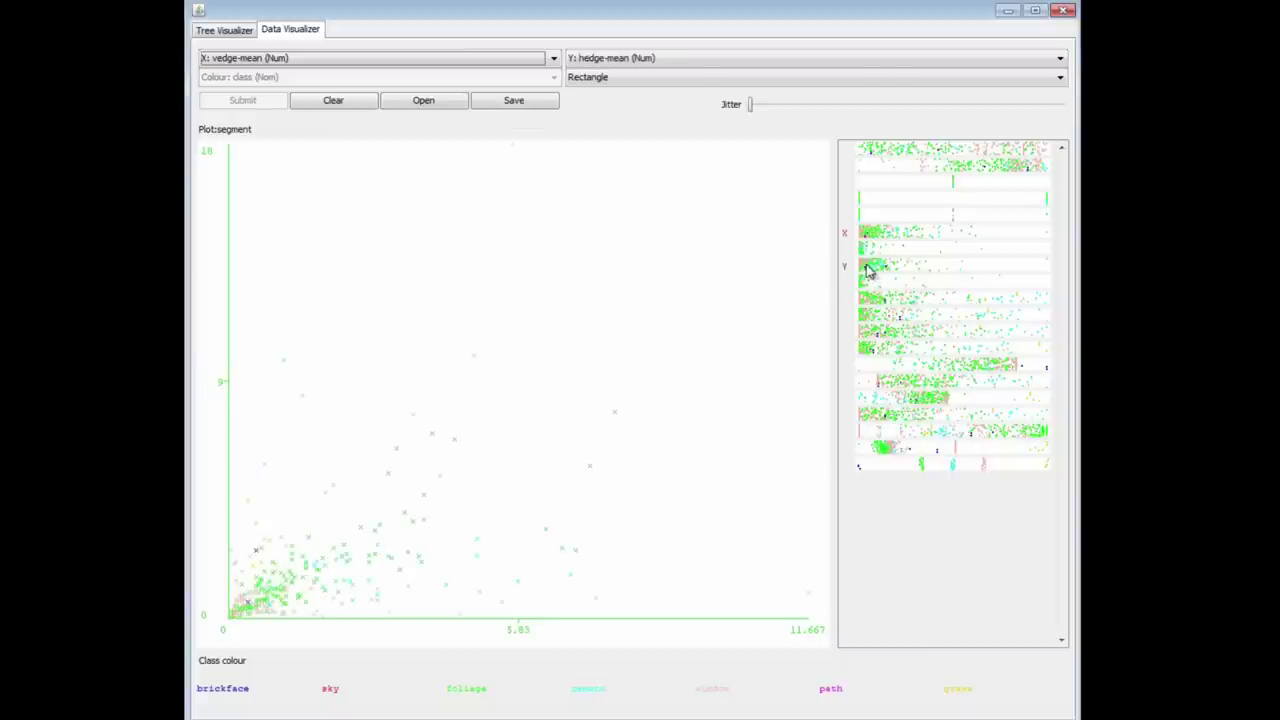
left_click(866, 318)
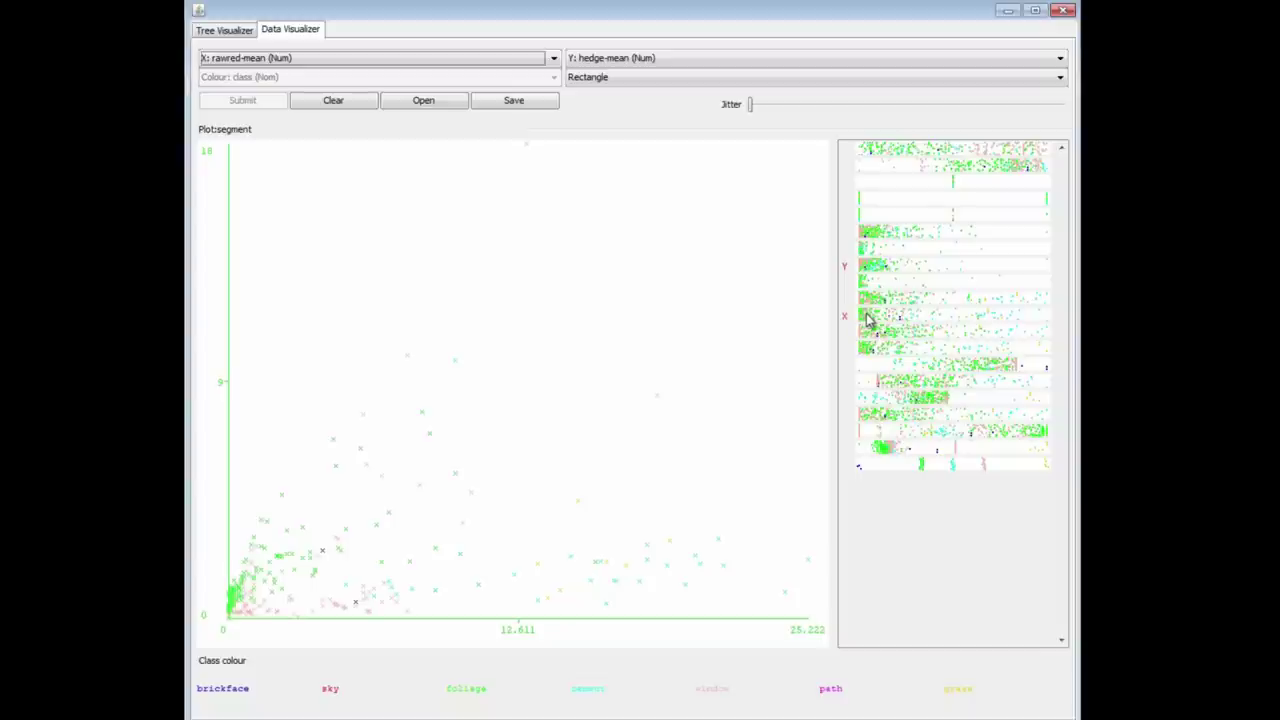
left_click(240, 33)
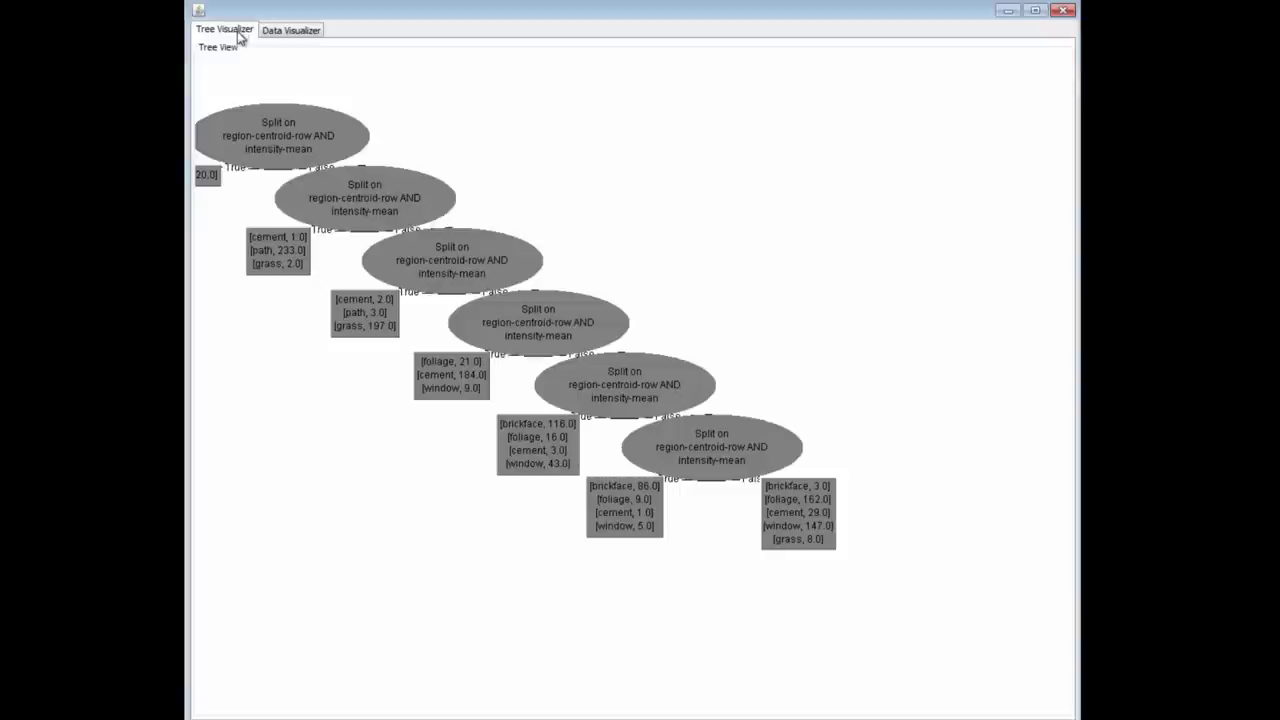
Step: Fit the six-split tree to the panel, inspect it, and return to the rawred-mean vs hedge-mean plot
right_click(729, 233)
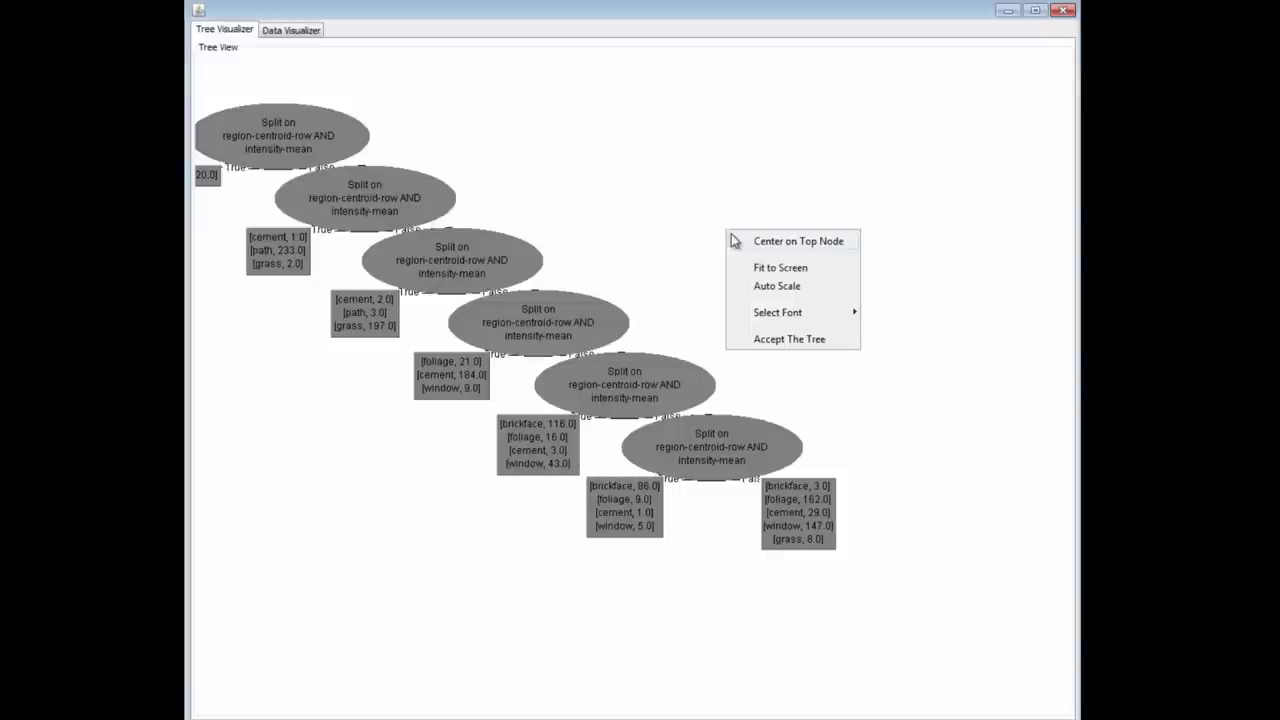
left_click(771, 270)
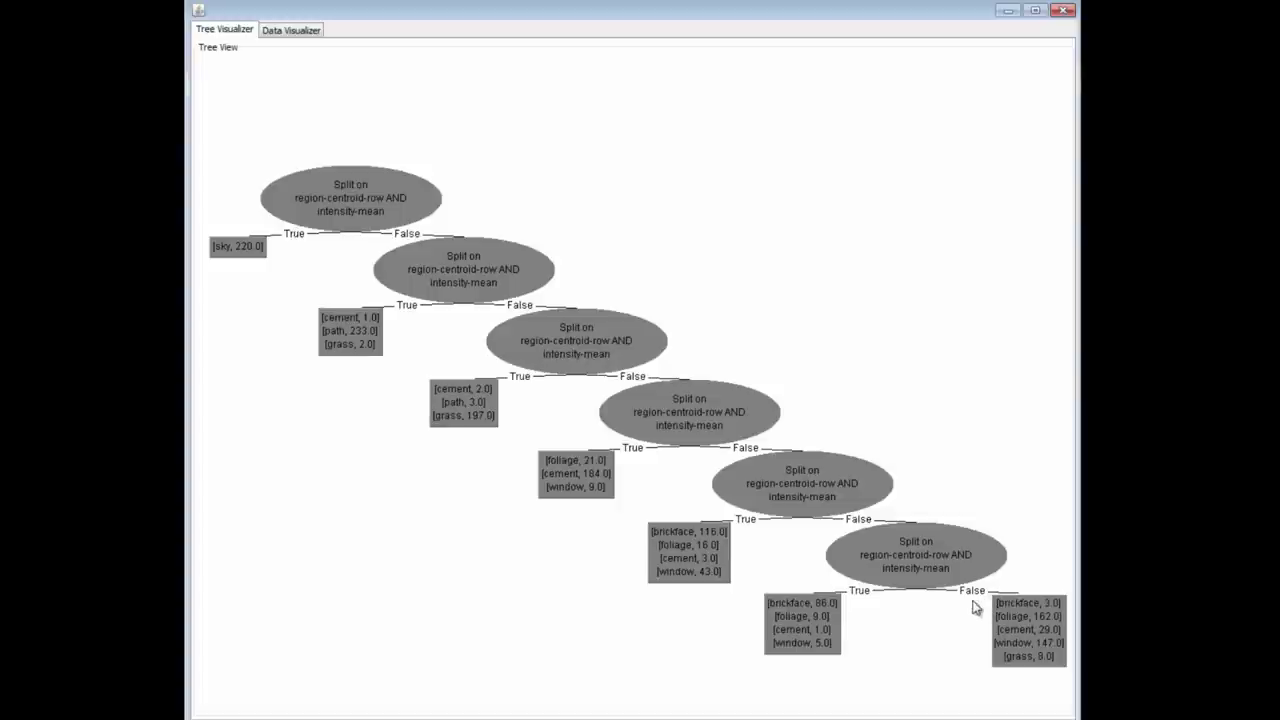
right_click(607, 150)
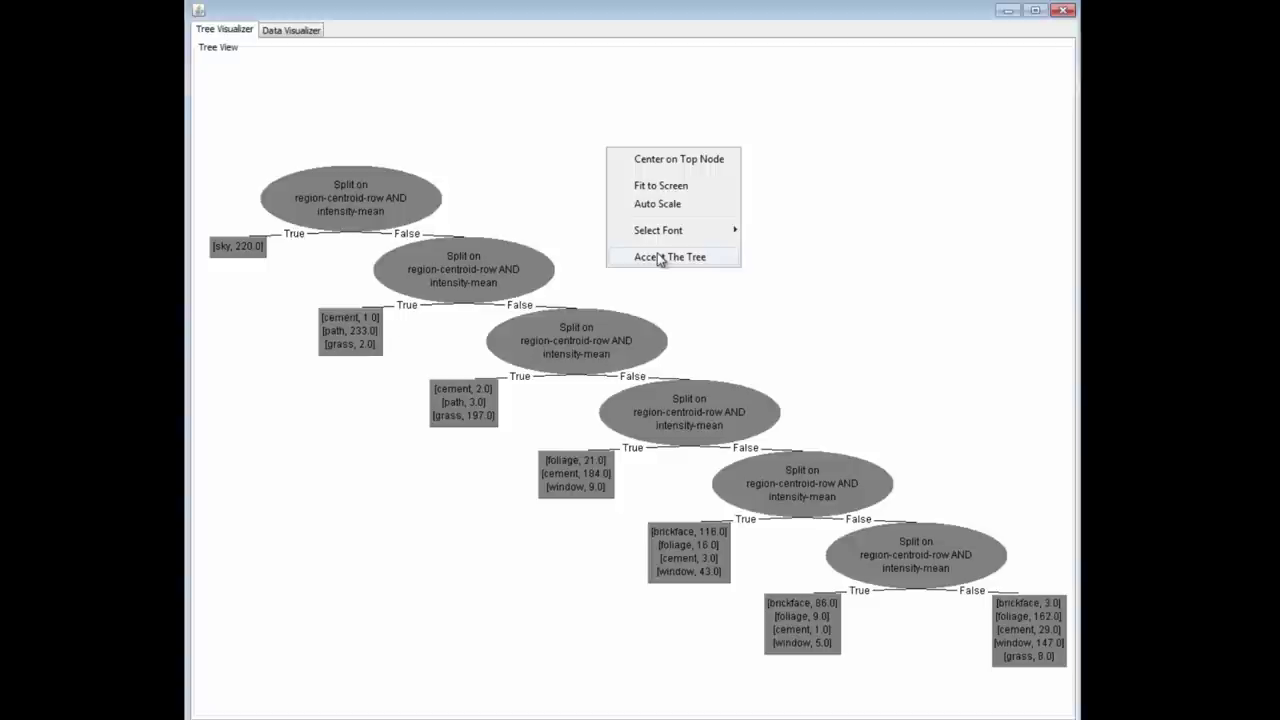
left_click(551, 185)
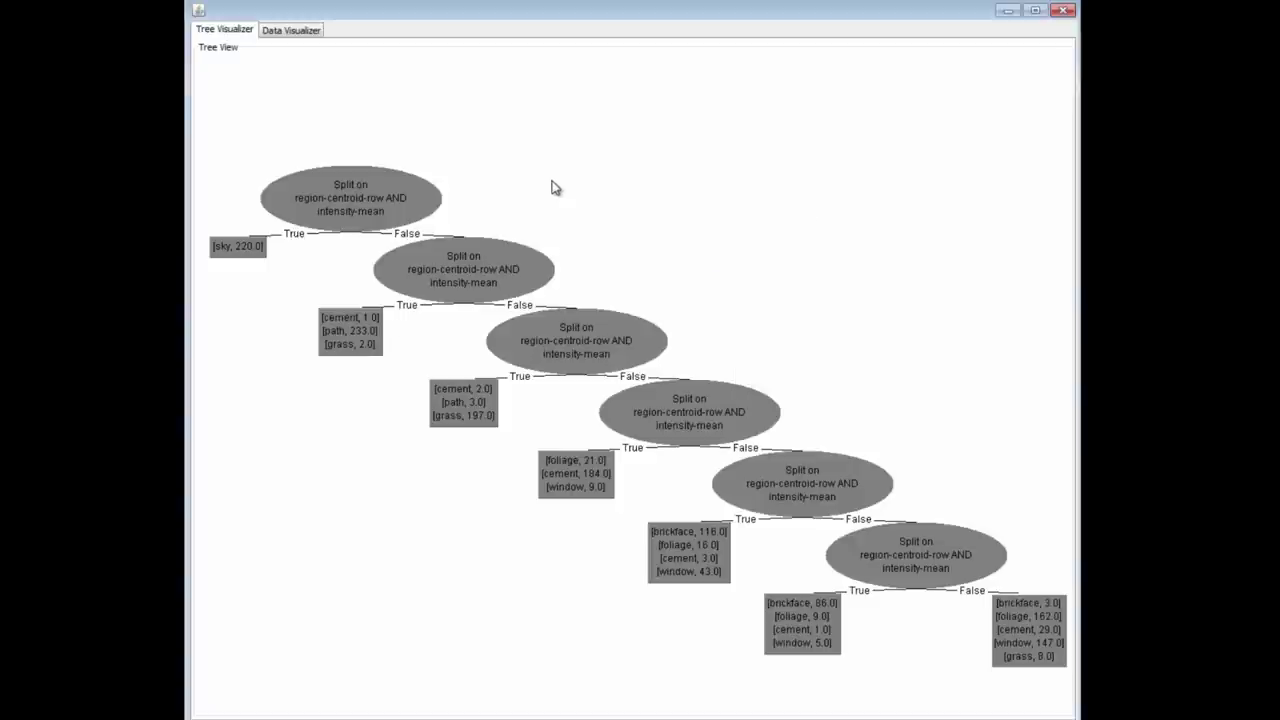
right_click(551, 183)
left_click(308, 33)
left_click(308, 33)
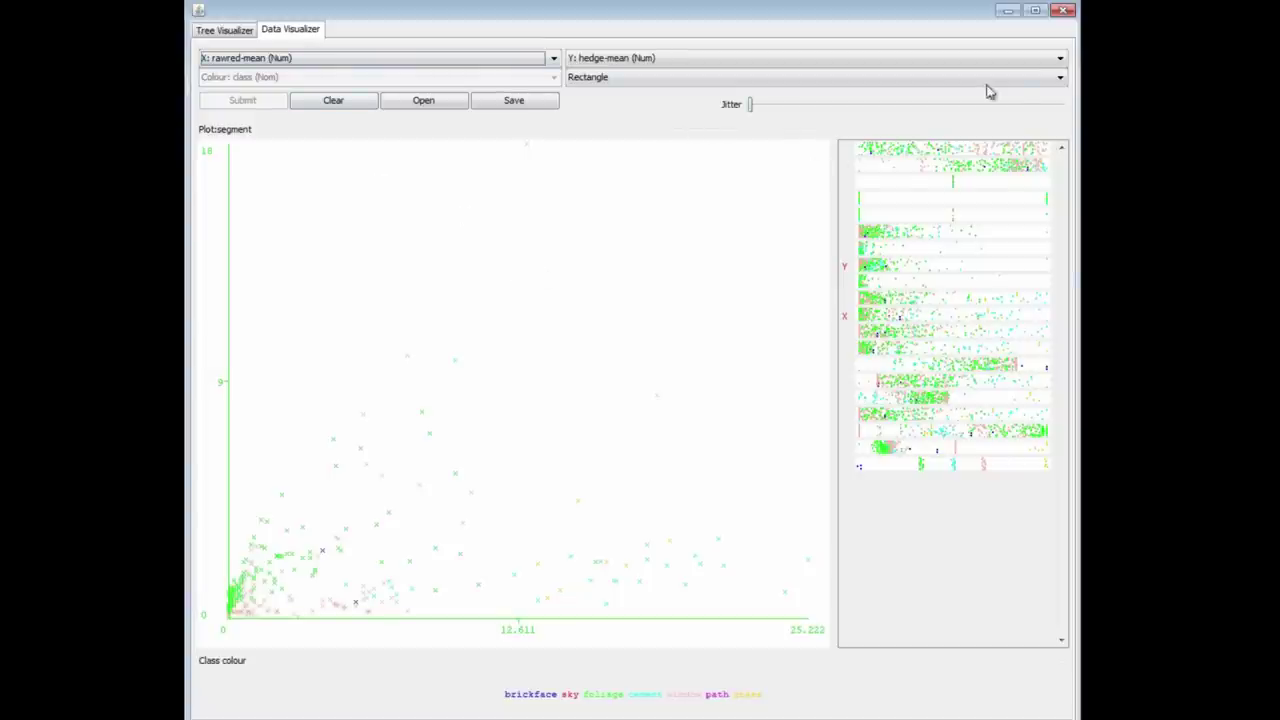
Step: Draw a polygon region around the sparse upper points on the rawred-mean/hedge-mean plot, then return to the tree
left_click(1060, 78)
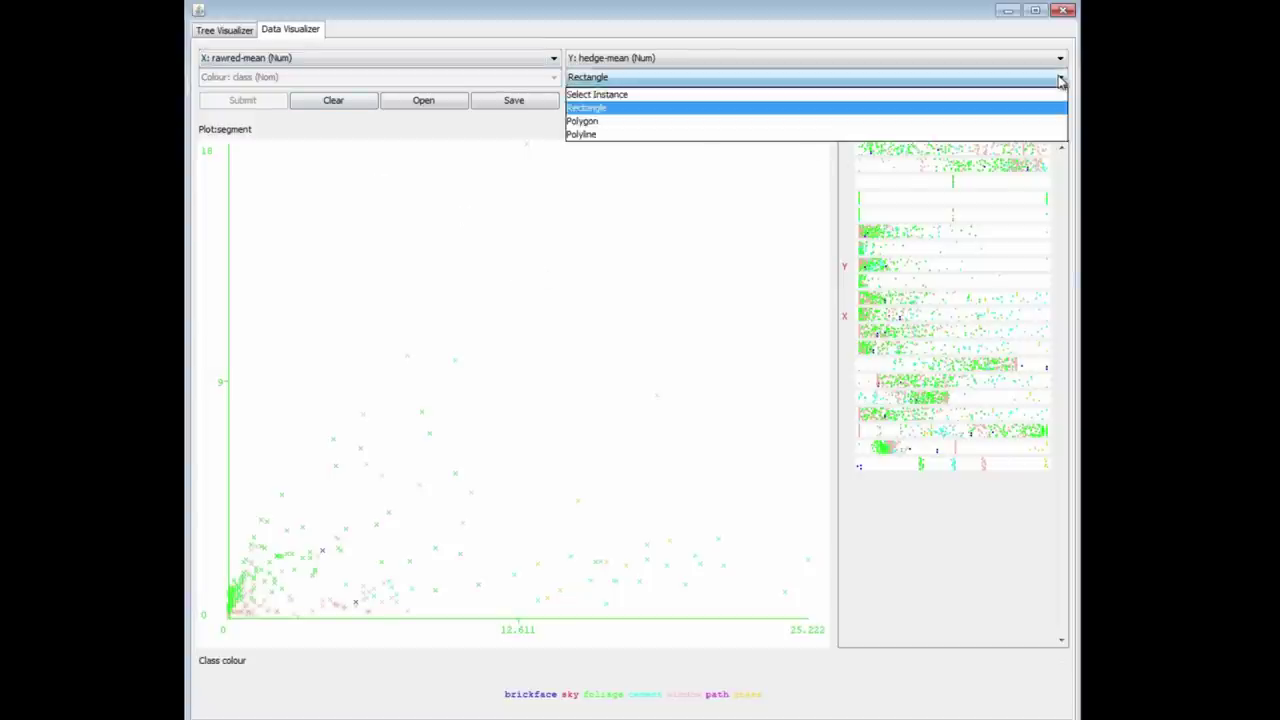
left_click(1018, 122)
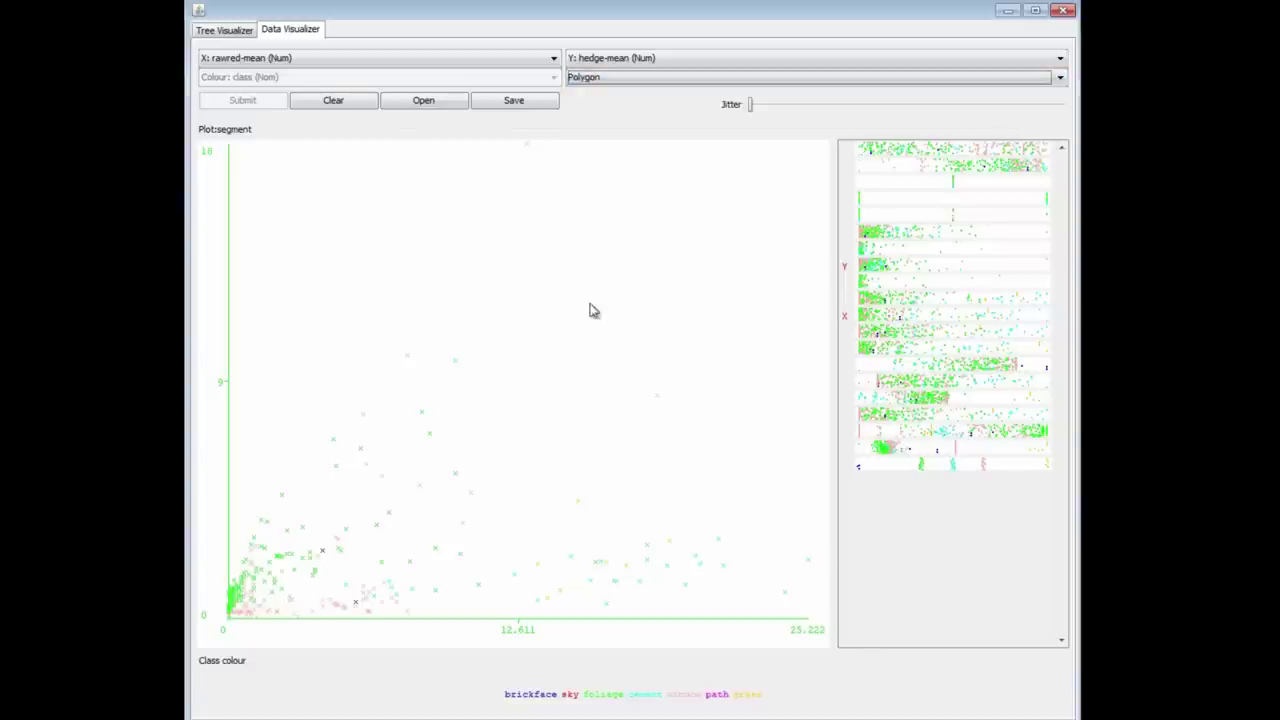
left_click(329, 323)
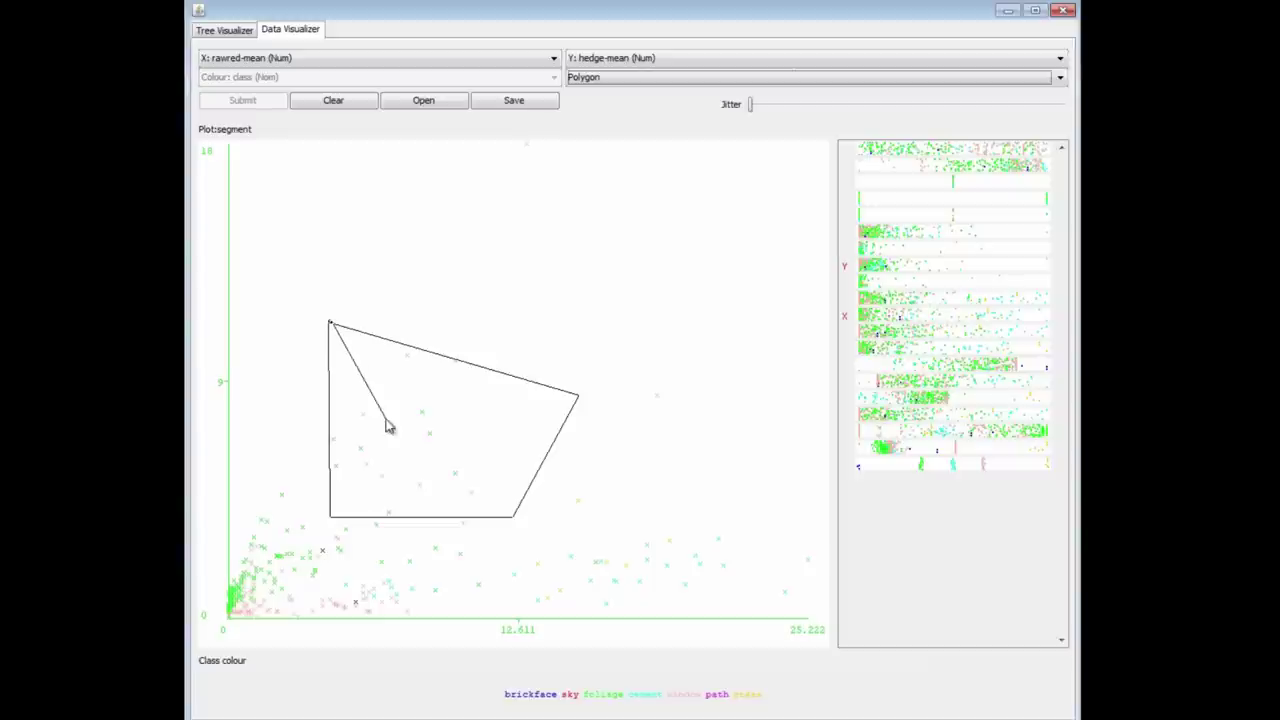
right_click(336, 327)
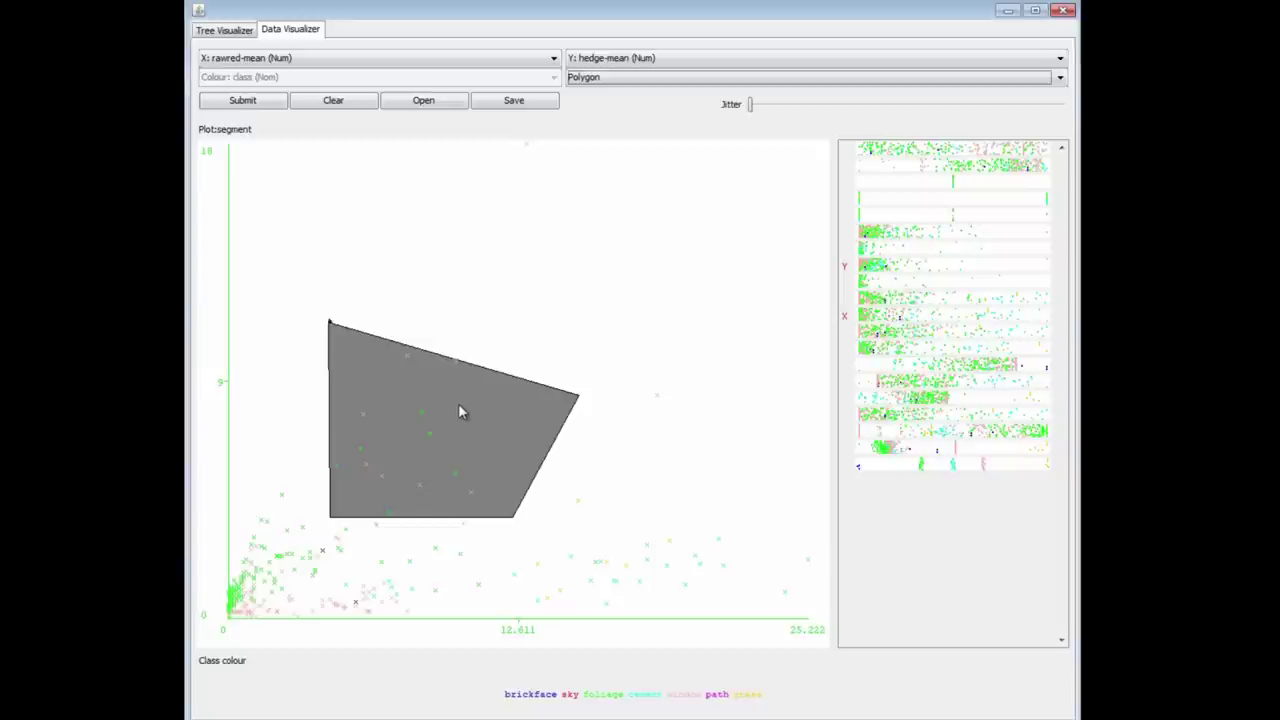
left_click(241, 35)
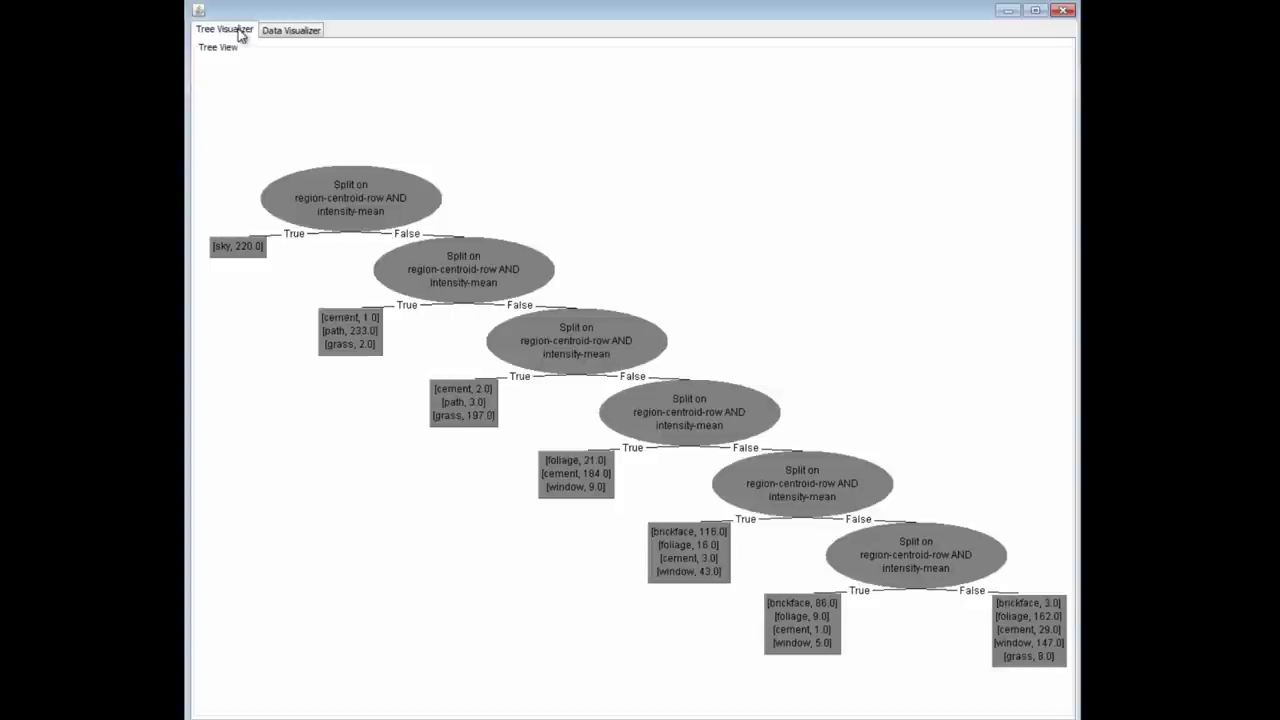
Step: Accept the six-split hand-built tree and confirm, showing its test-set evaluation and 7-class confusion matrix
right_click(711, 171)
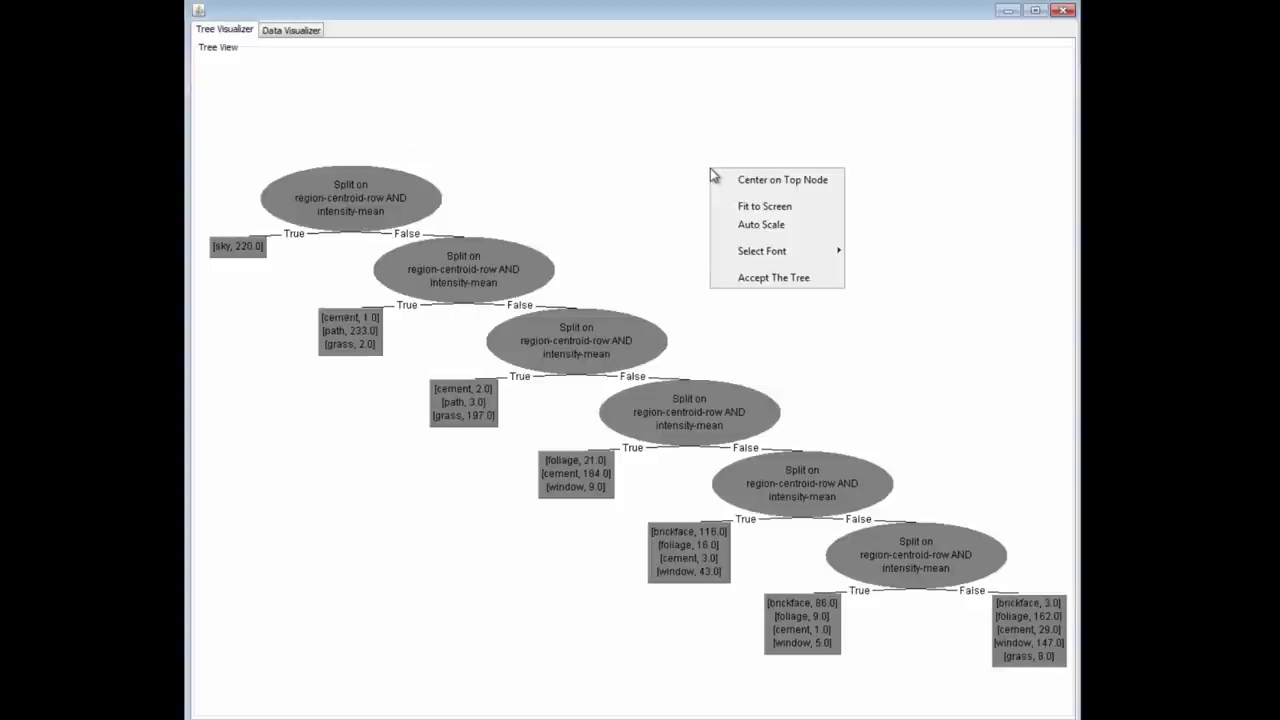
left_click(753, 280)
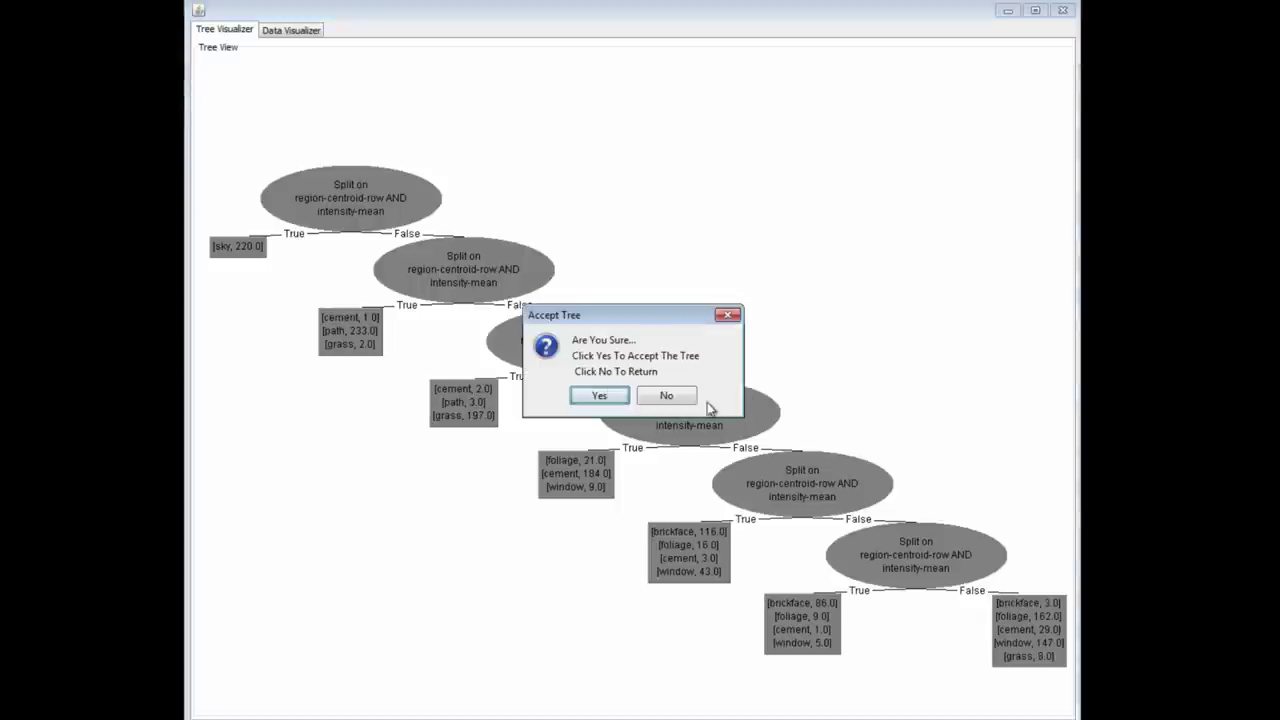
left_click(599, 395)
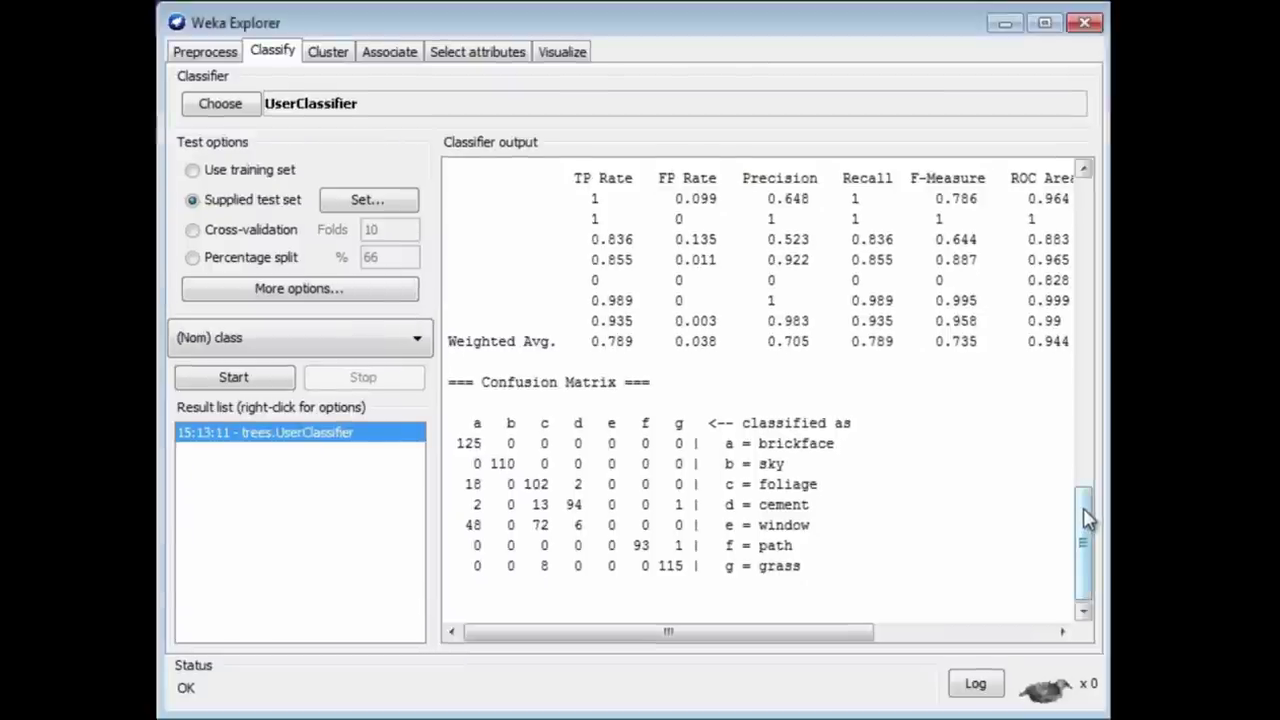
left_click_drag(1086, 514, 1084, 429)
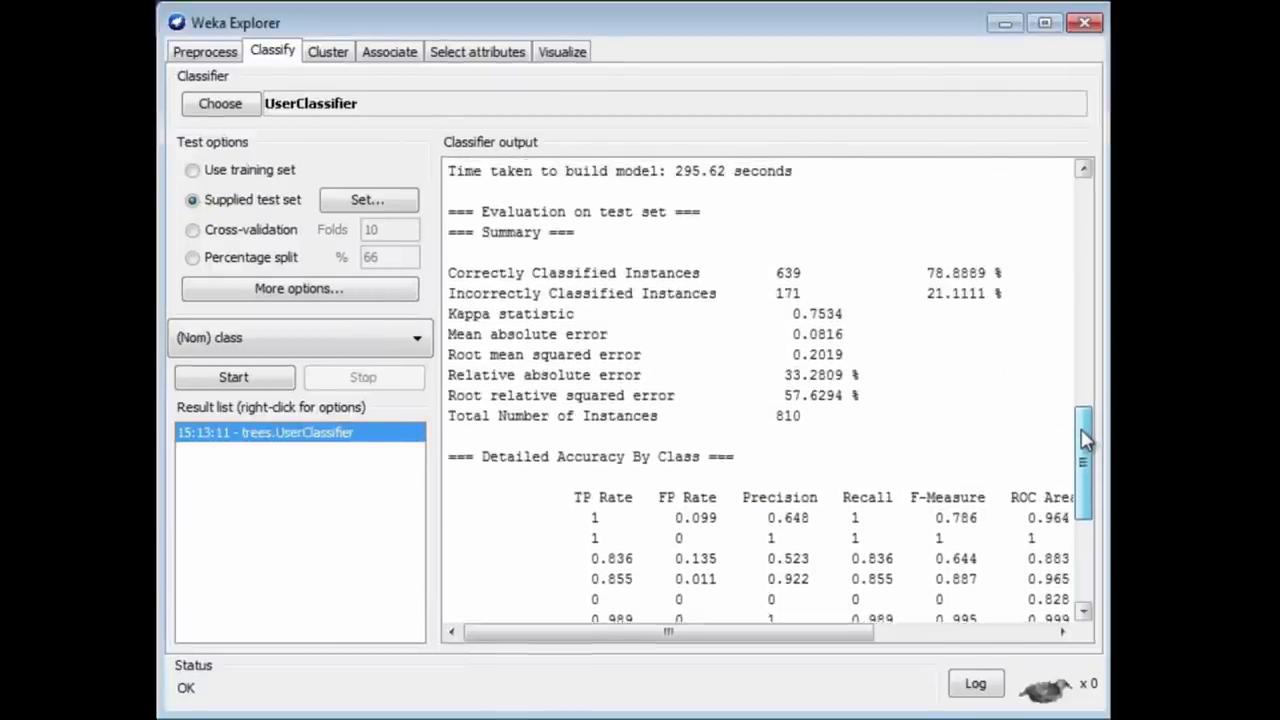